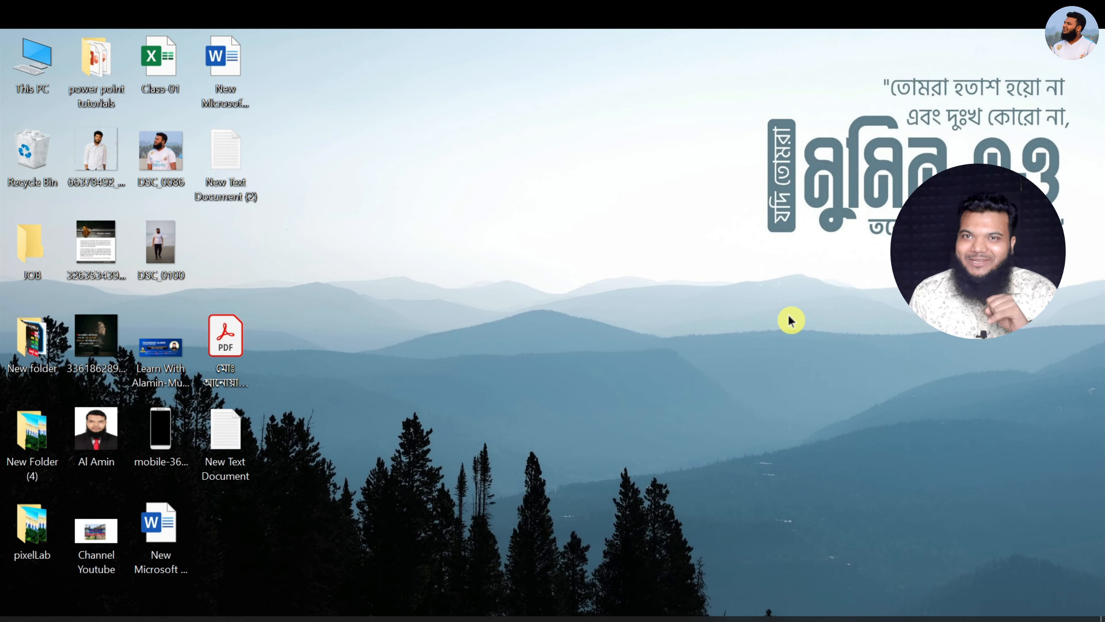
Switch to Photoshop and create a new 1920 x 1080 px document at 3000 ppi.
left_click(634, 620)
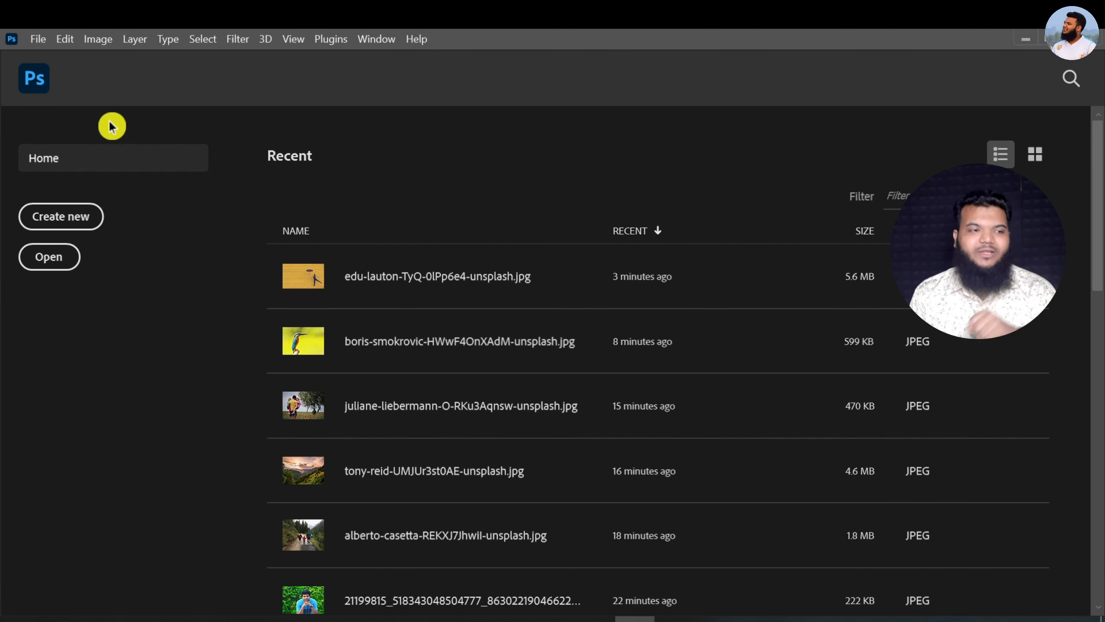
left_click(74, 216)
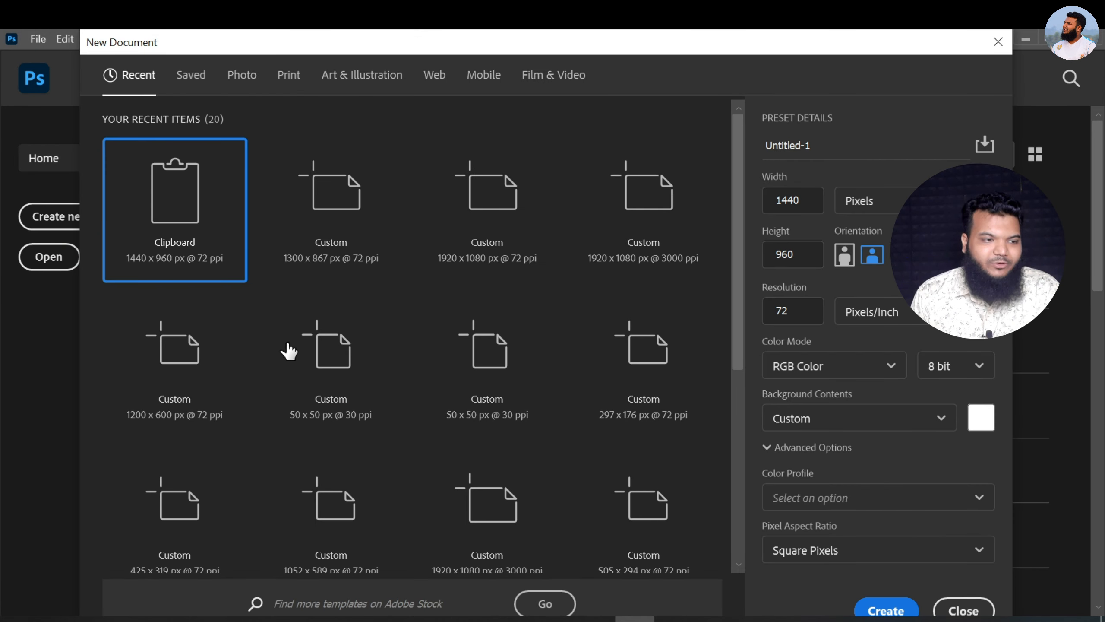
double_click(637, 237)
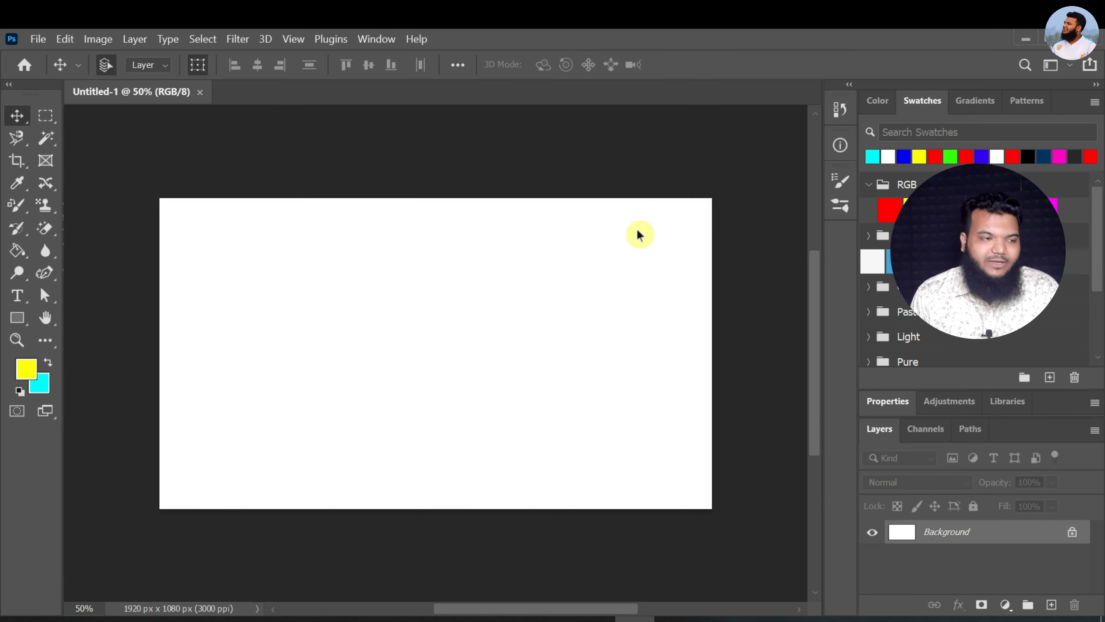
Handwrite "Hi" and a longer slanting word across the canvas with the Freeform Pen Tool in Shape mode.
left_click(47, 274)
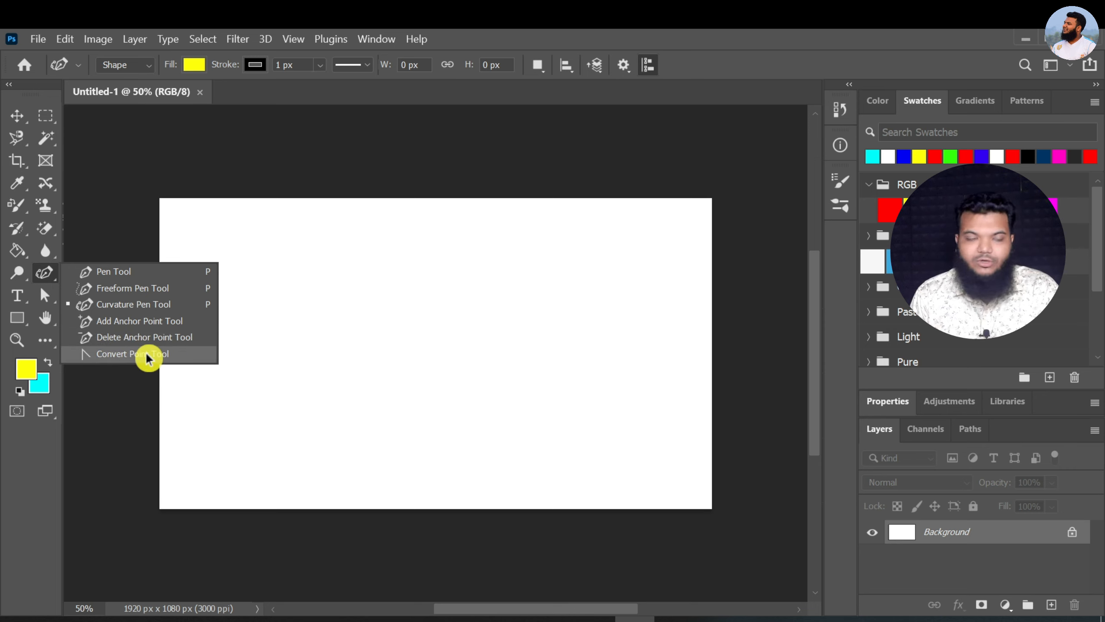
left_click(124, 289)
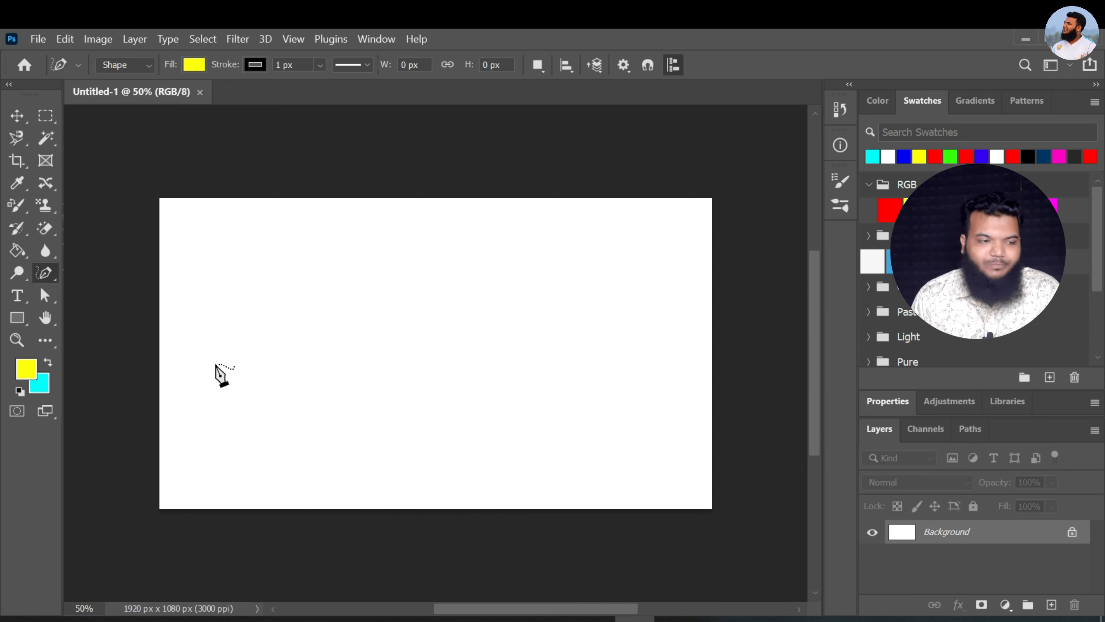
mouse_move(206, 320)
left_mouse_down()
mouse_move(210, 349)
mouse_move(278, 389)
mouse_move(257, 352)
left_mouse_up()
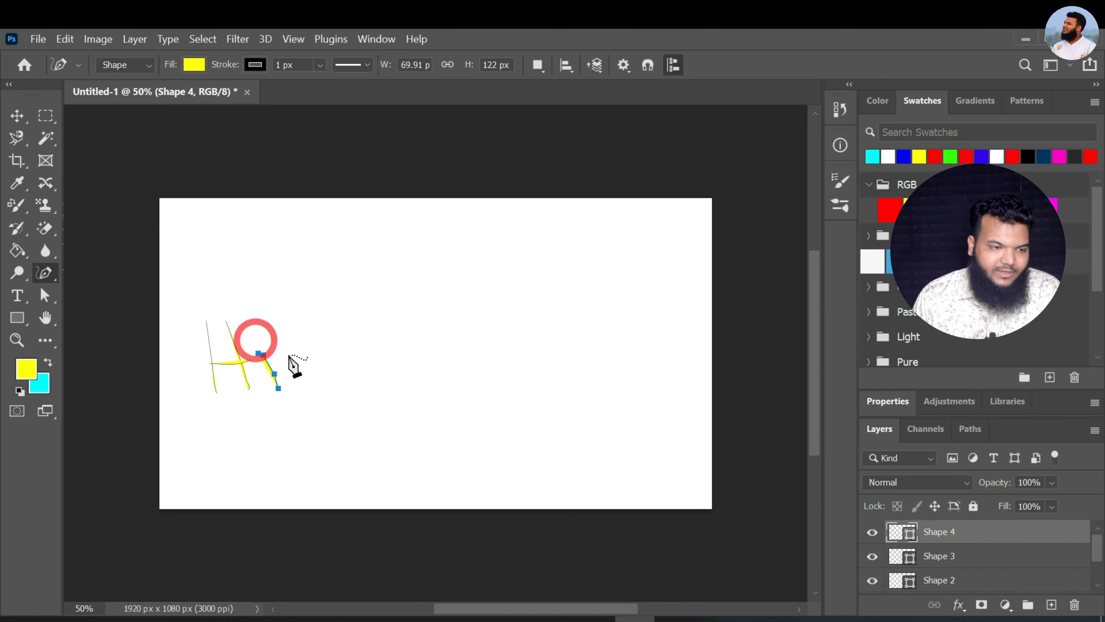
mouse_move(339, 345)
left_mouse_down()
mouse_move(350, 311)
mouse_move(377, 362)
left_mouse_up()
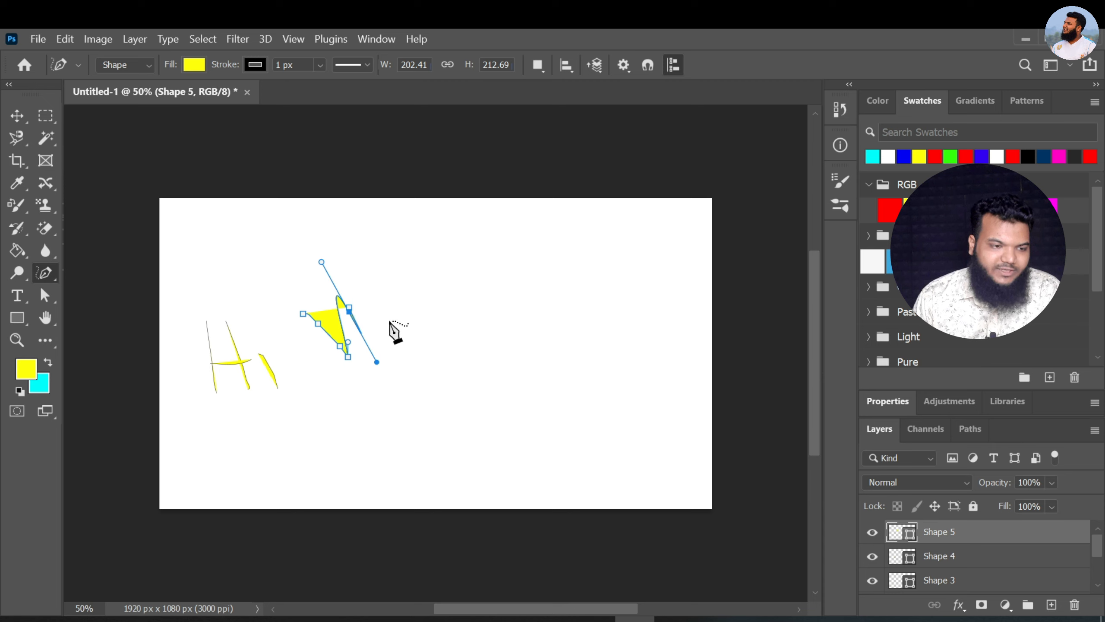
mouse_move(370, 312)
left_mouse_down()
mouse_move(386, 345)
mouse_move(419, 306)
mouse_move(435, 332)
mouse_move(429, 349)
left_mouse_up()
mouse_move(484, 288)
left_mouse_down()
mouse_move(523, 274)
mouse_move(513, 290)
mouse_move(550, 304)
left_mouse_up()
mouse_move(551, 260)
left_mouse_down()
mouse_move(587, 301)
mouse_move(561, 273)
mouse_move(583, 256)
mouse_move(620, 256)
mouse_move(634, 287)
left_mouse_up()
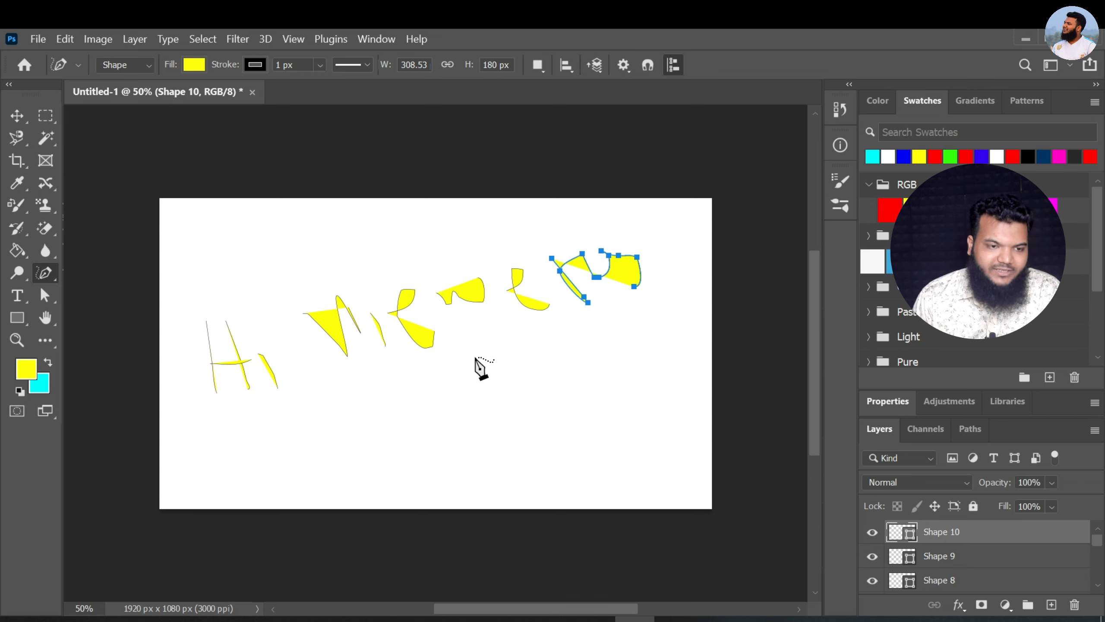
left_click_drag(369, 301, 367, 299)
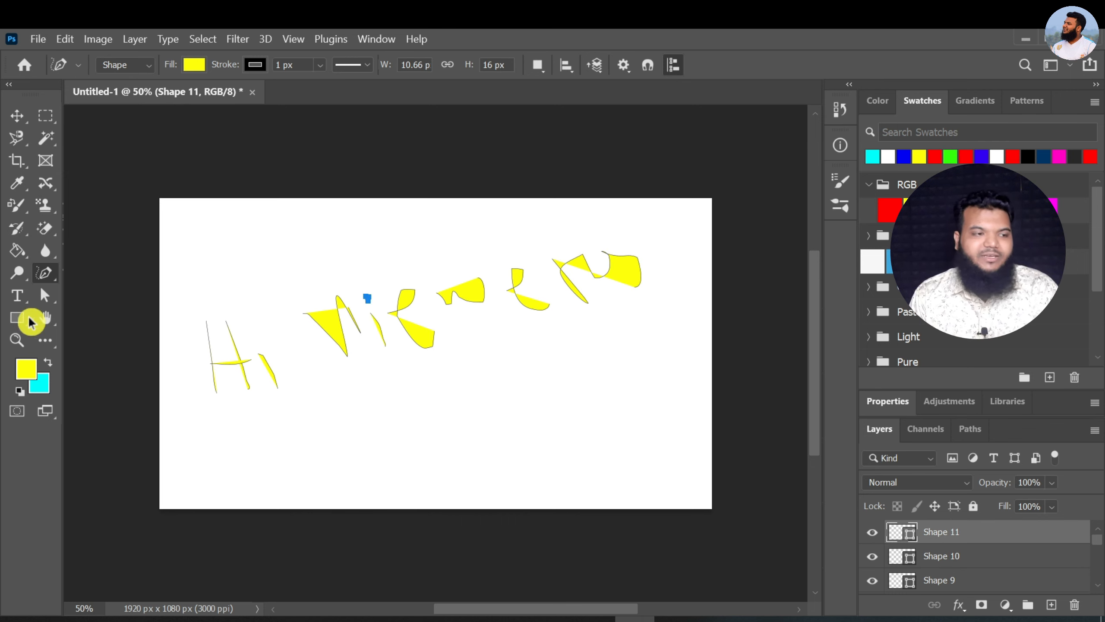
Draw one continuous looping, zigzag freeform shape about 1166 x 324 px below the handwriting, ending at the canvas's right edge.
right_click(45, 272)
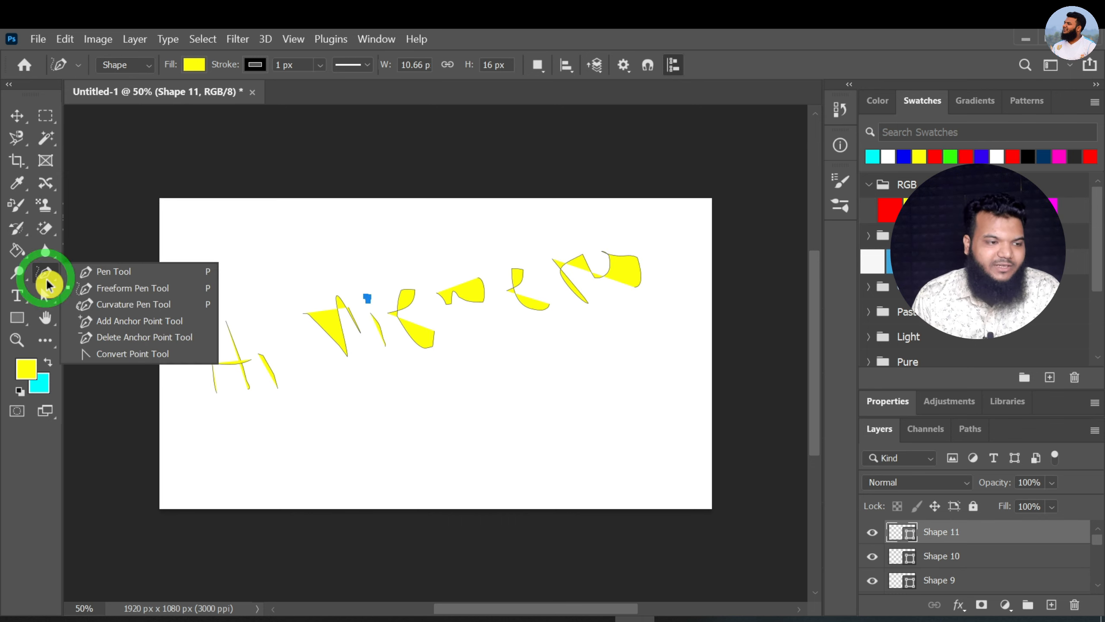
left_click(118, 294)
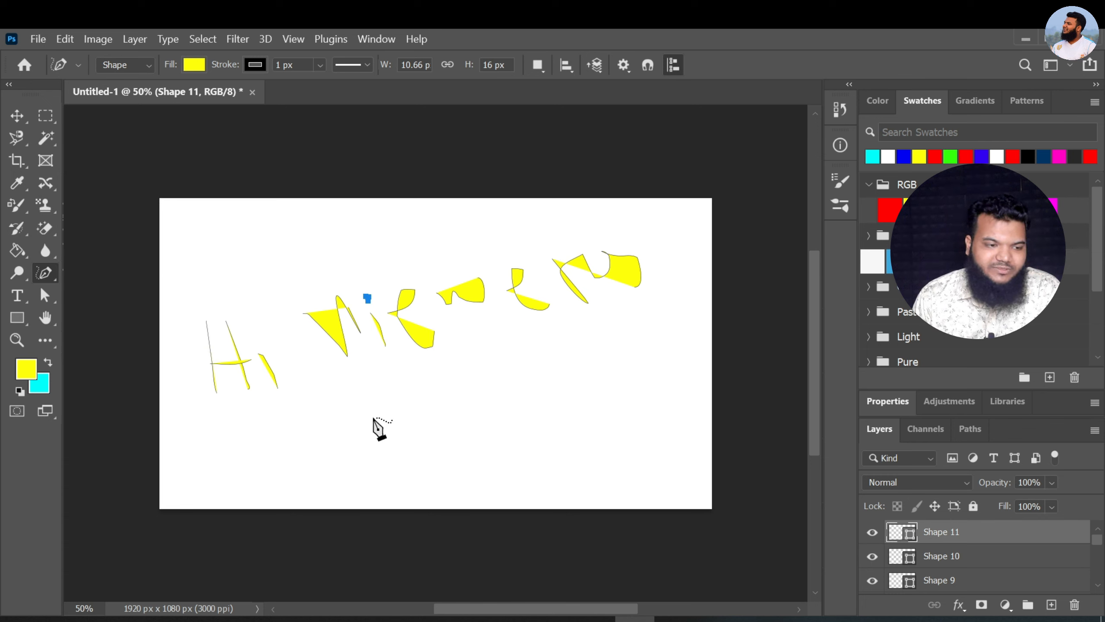
mouse_move(377, 414)
left_mouse_down()
mouse_move(527, 367)
mouse_move(522, 345)
mouse_move(516, 387)
mouse_move(547, 437)
mouse_move(608, 380)
mouse_move(712, 396)
left_mouse_up()
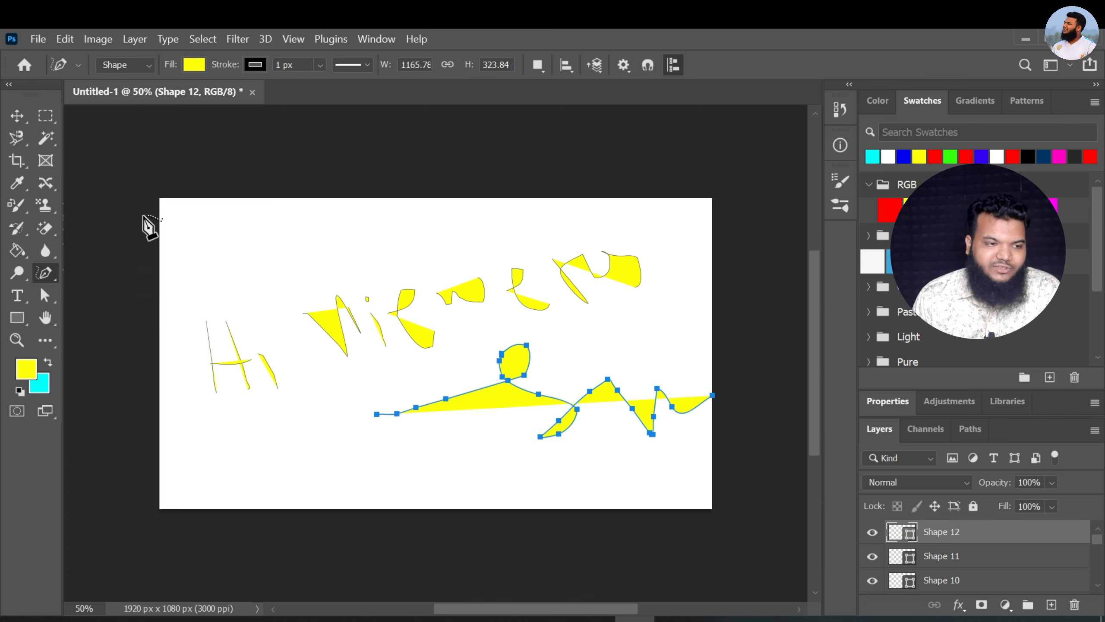
left_click(16, 122)
left_click(460, 244)
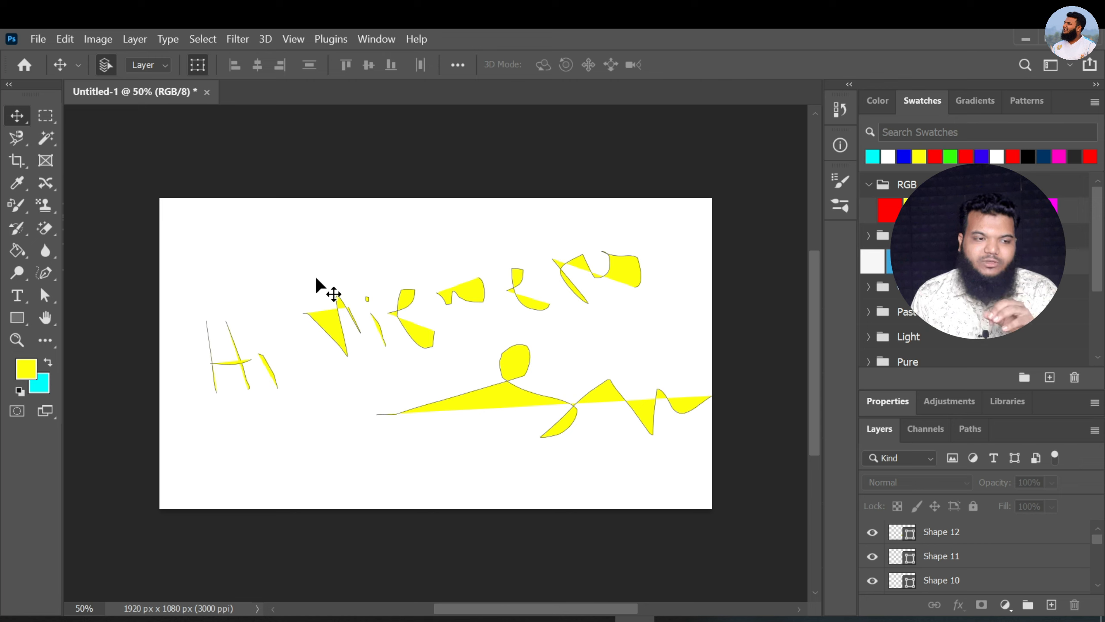
left_click_drag(213, 249, 255, 307)
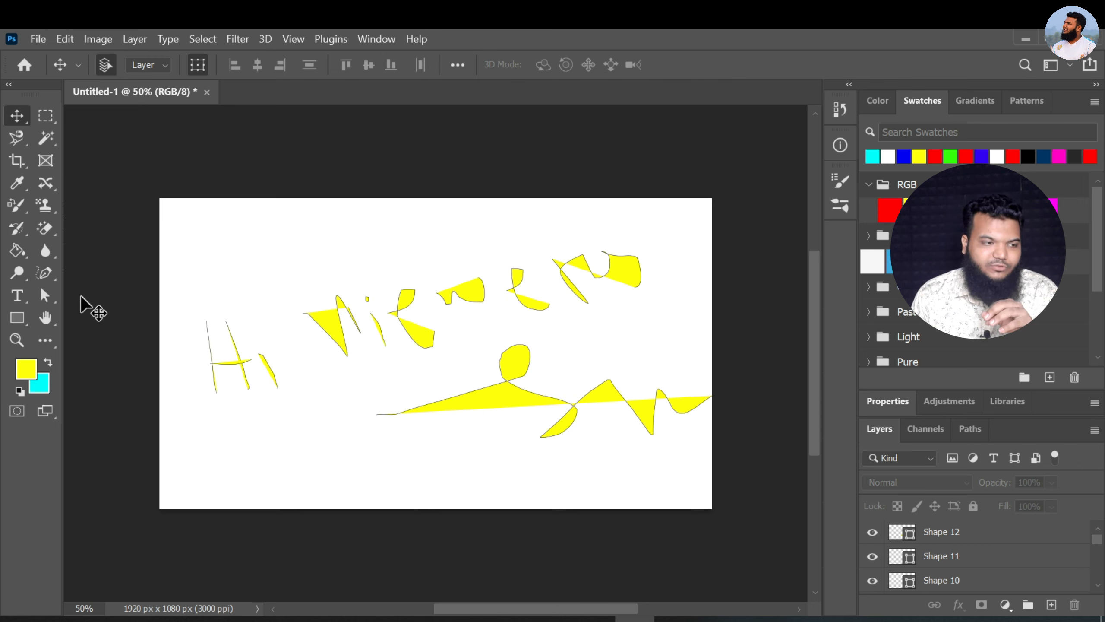
Draw a closed triangle about 472 x 274 px above the handwritten "Hi" with the Freeform Pen Tool.
left_click(44, 274)
left_click(269, 235)
left_click(213, 308)
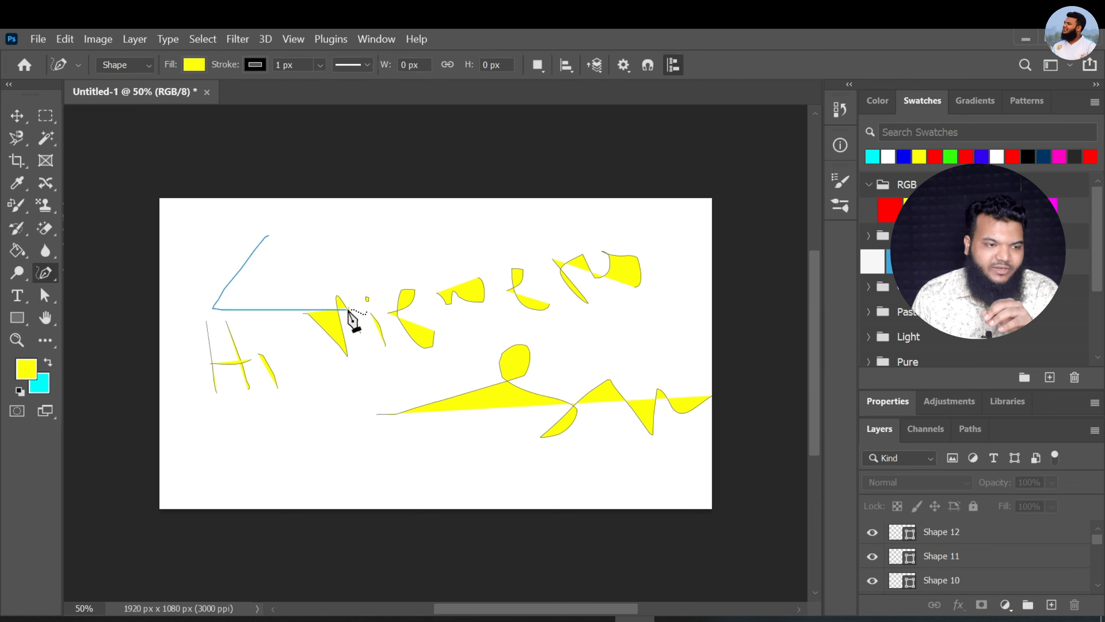
left_click(348, 309)
left_click_drag(268, 235, 237, 263)
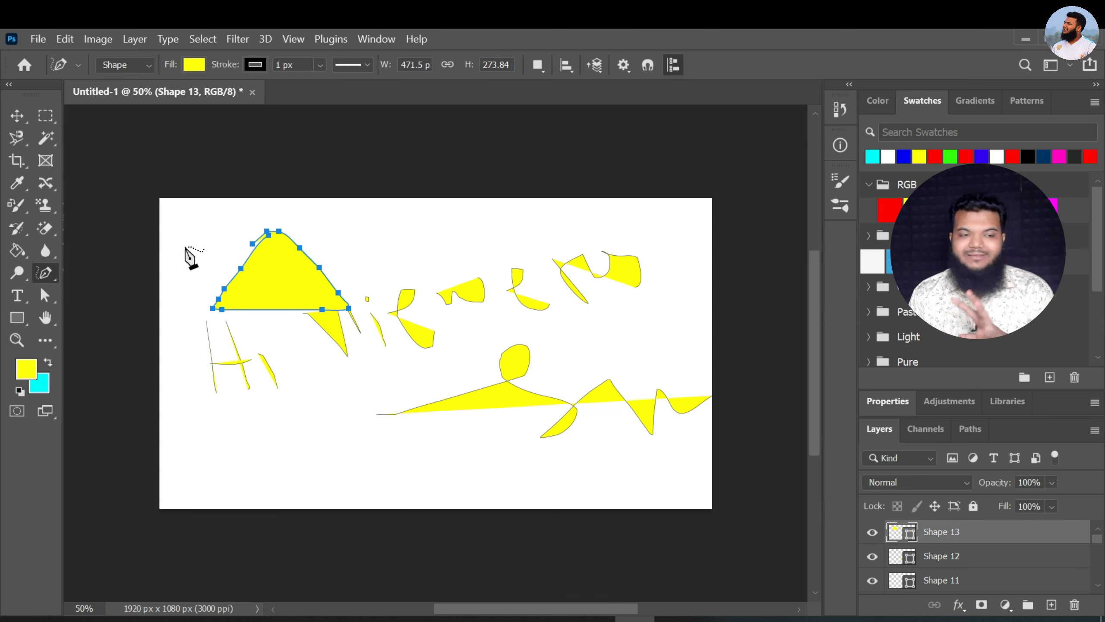
Select all the freeform shapes on the canvas together and delete them.
left_click(16, 115)
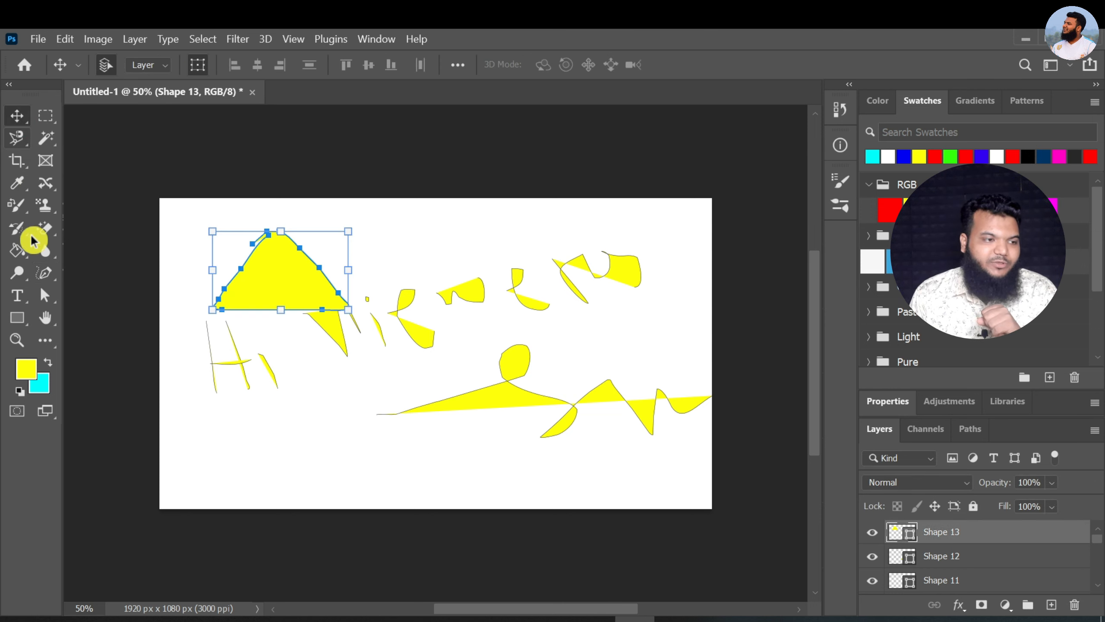
left_click(46, 275)
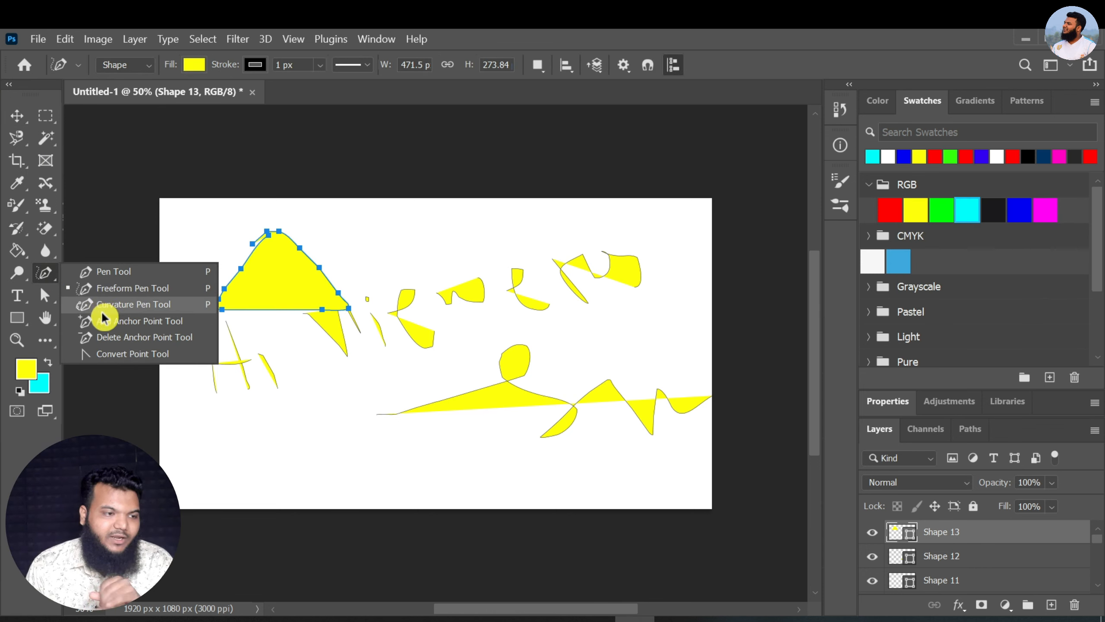
left_click(118, 308)
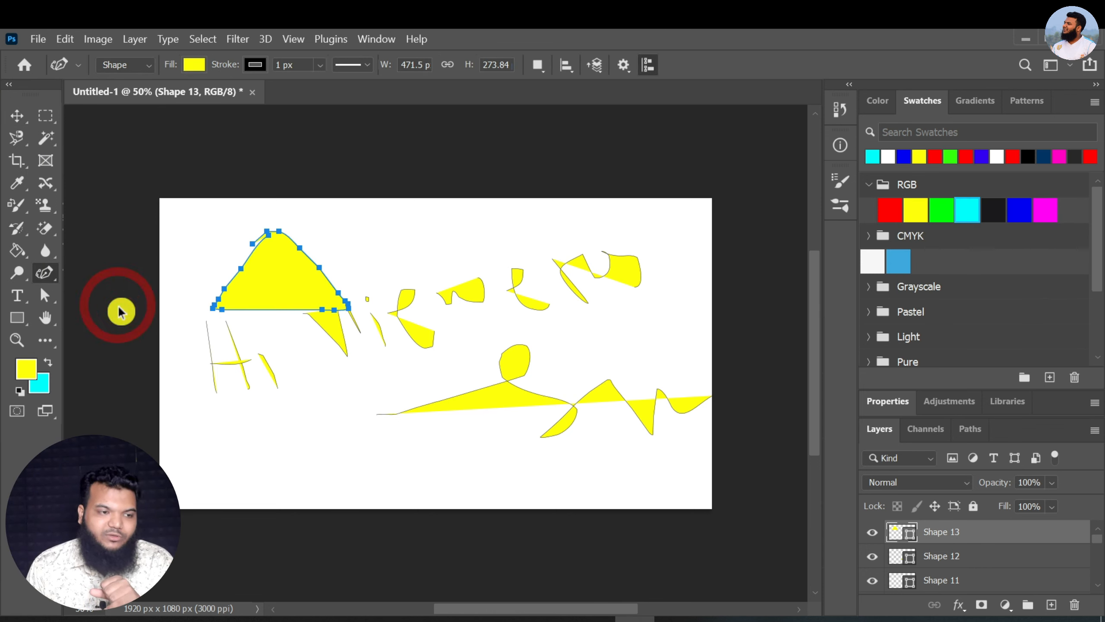
left_click(18, 116)
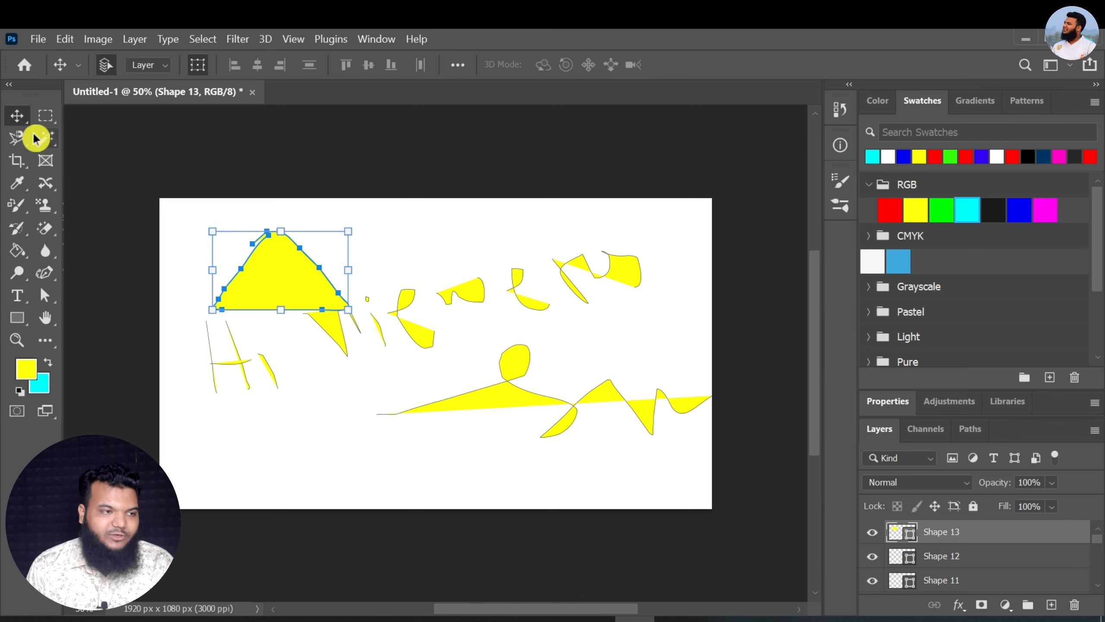
left_click_drag(180, 217, 609, 415)
key("Delete")
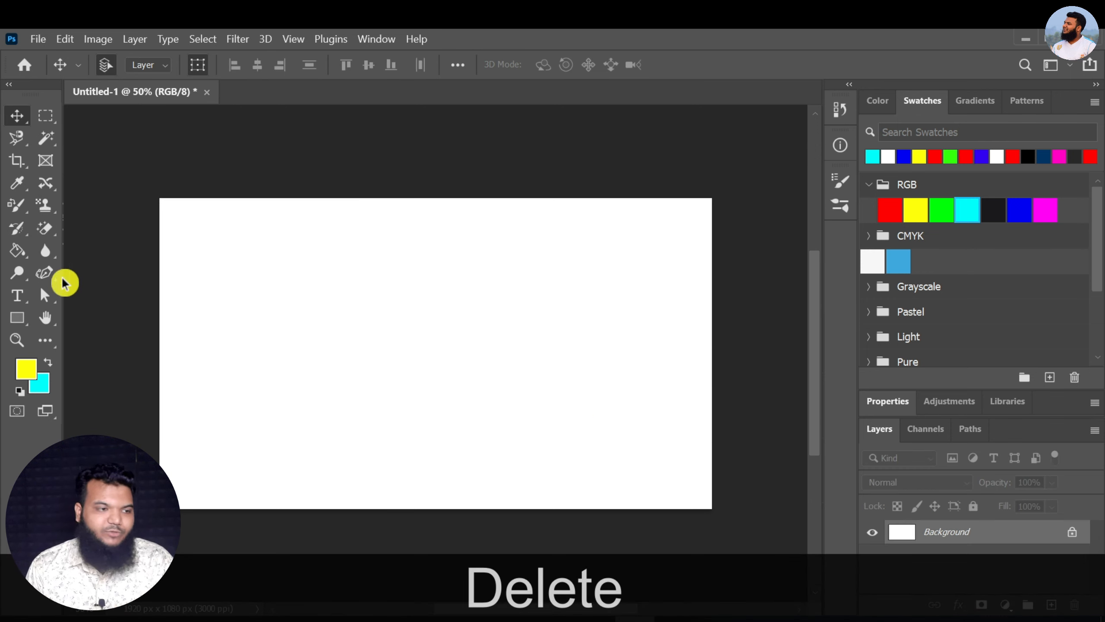
Draw a closed rounded shape with three anchor points, about 496 x 376 px, on the canvas's left half with the Curvature Pen Tool.
left_click(56, 277)
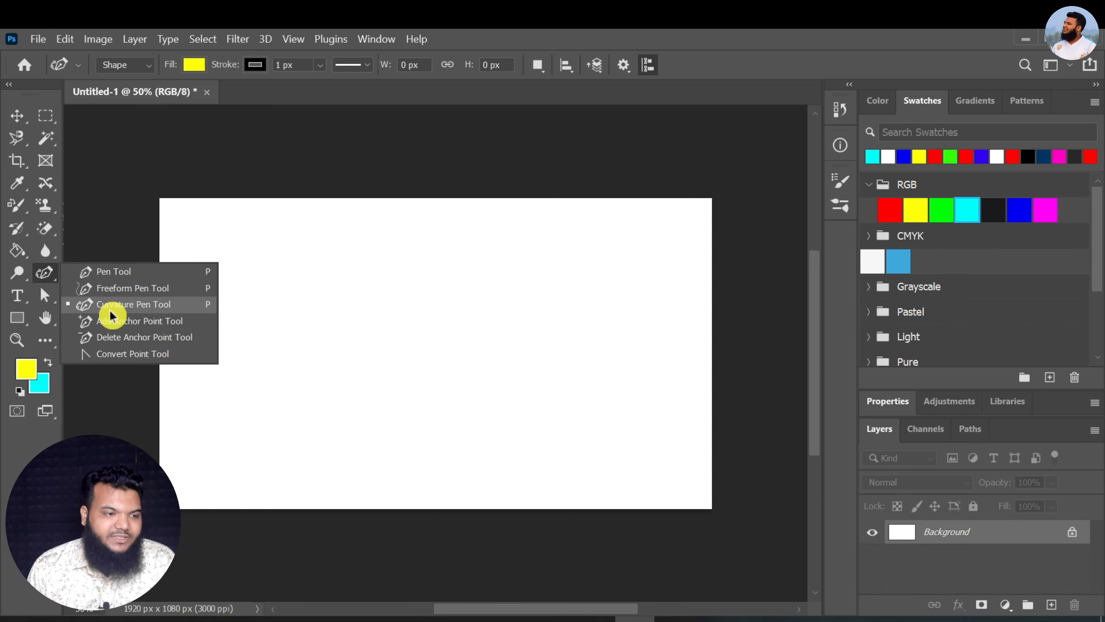
left_click(115, 307)
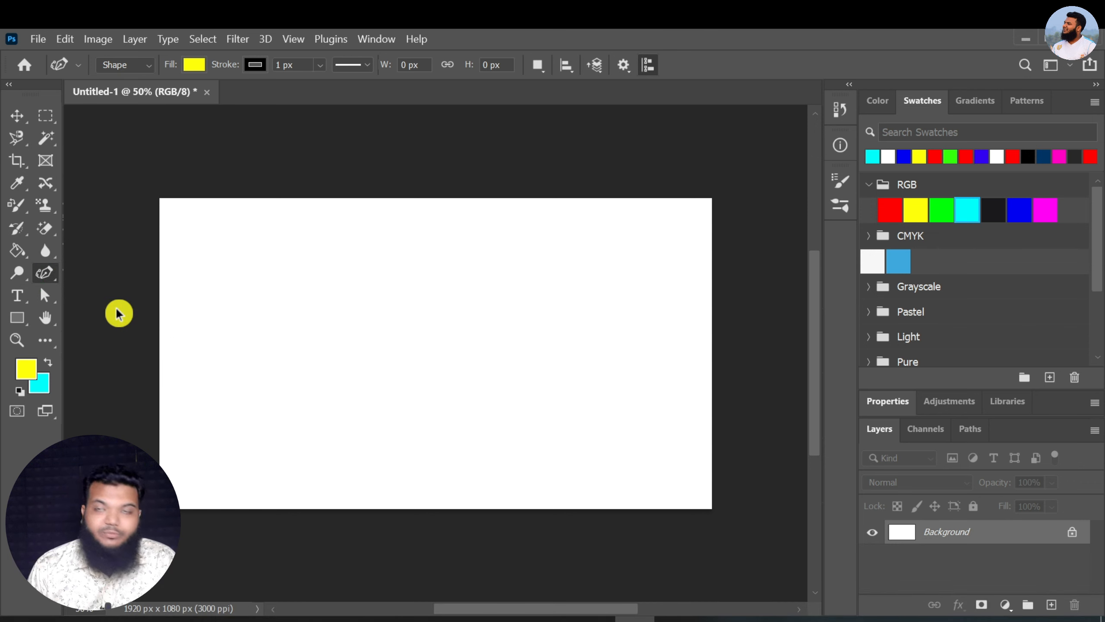
left_click(272, 258)
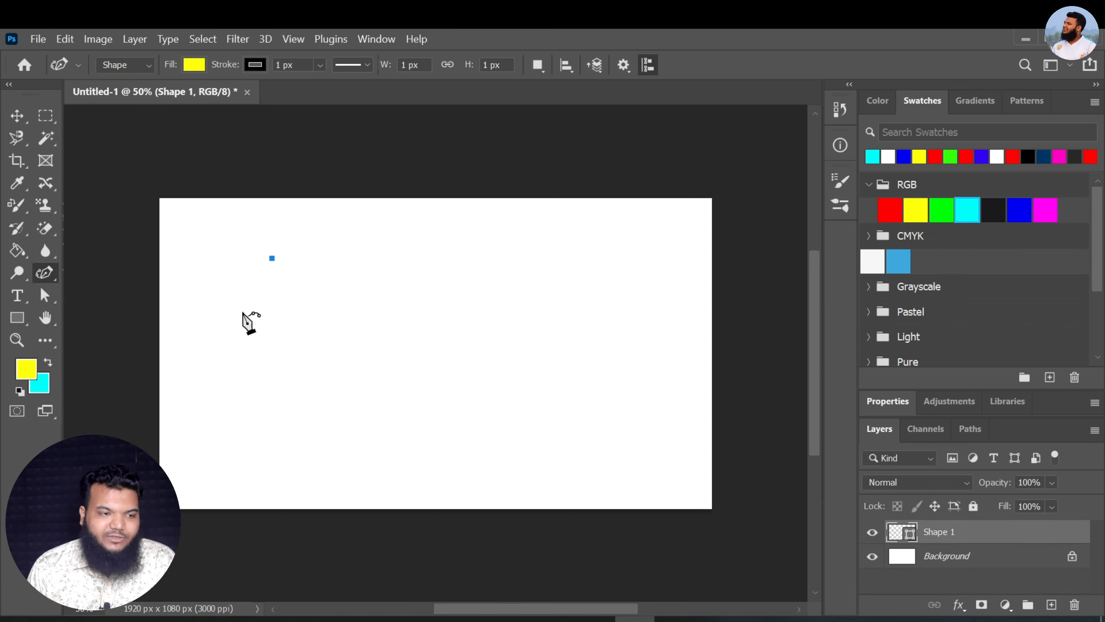
left_click(236, 329)
left_click(242, 353)
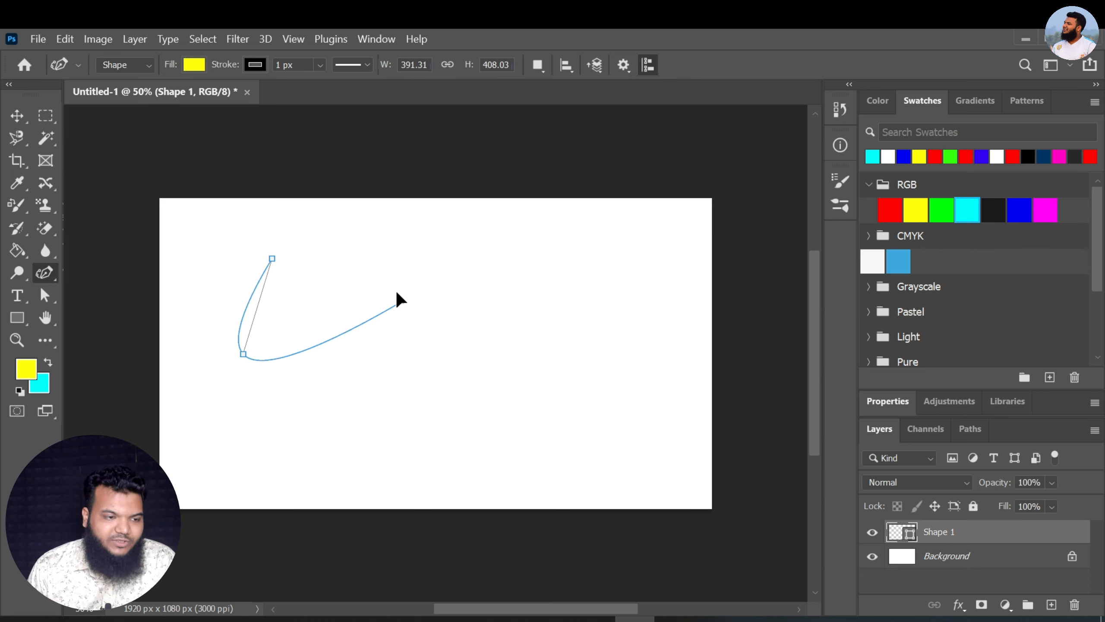
left_click(380, 334)
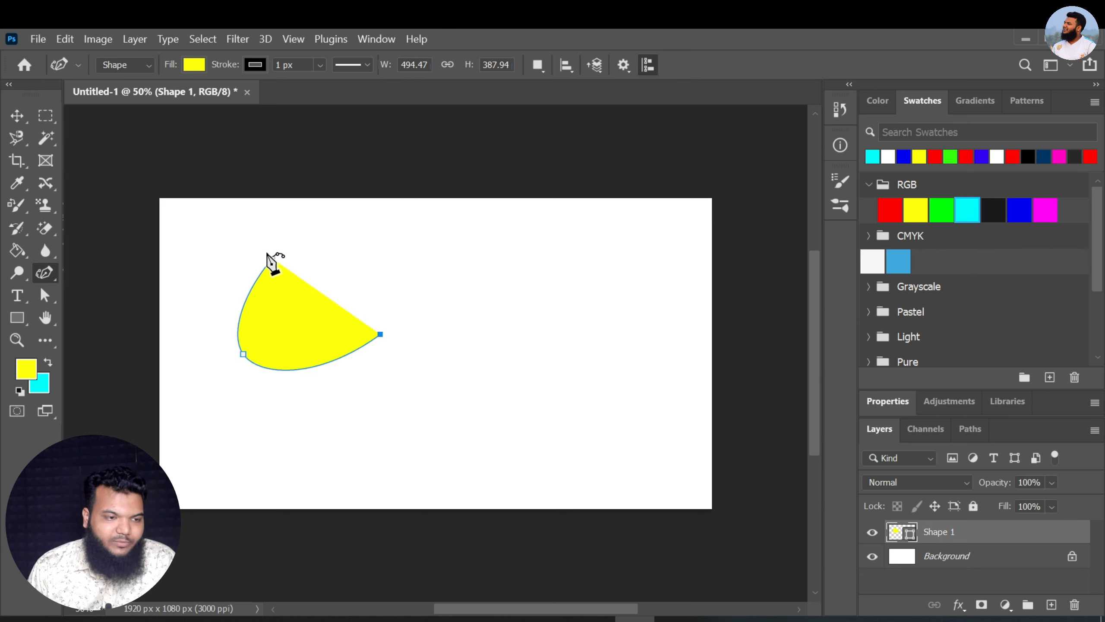
left_click(274, 262)
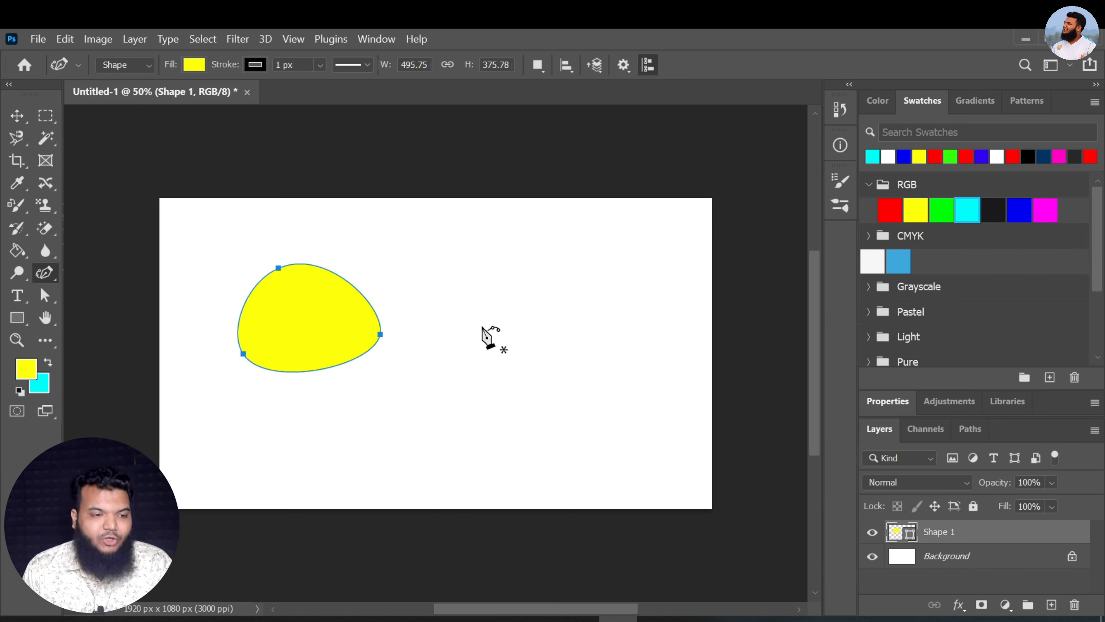
Draw a second closed three-point rounded shape, about 446 x 408 px, on the canvas's right half with the Curvature Pen Tool.
left_click(493, 268)
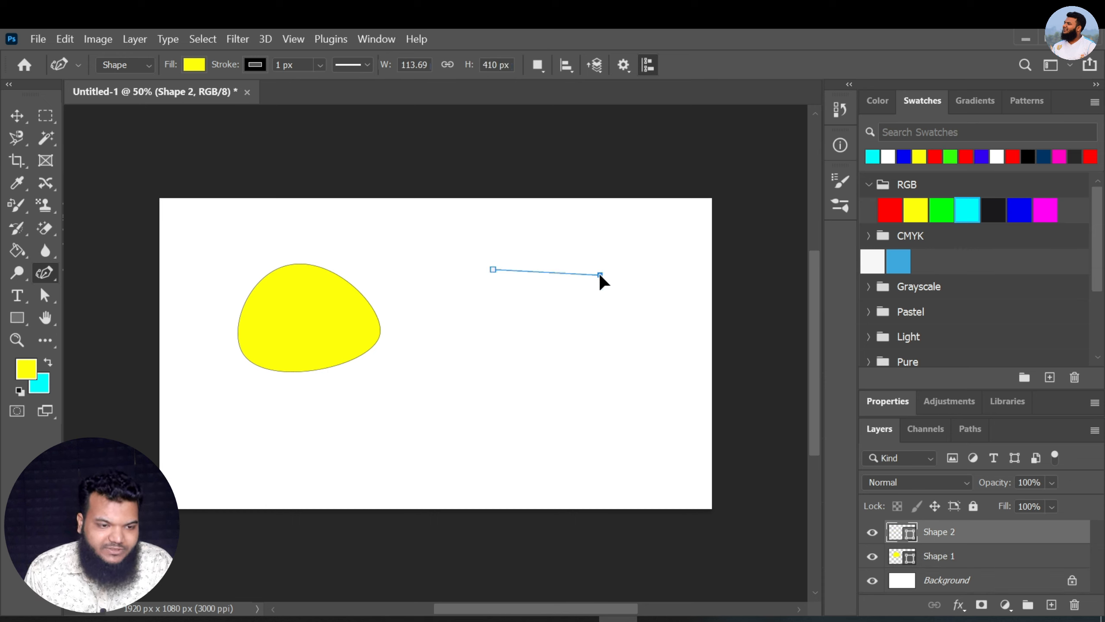
left_click(602, 323)
left_click(614, 287)
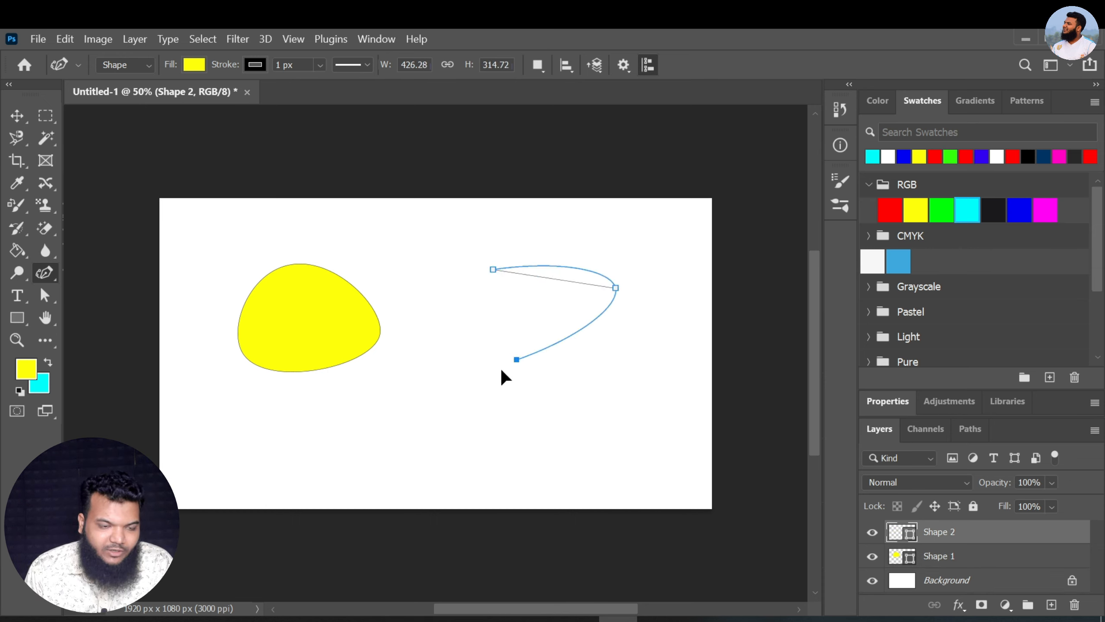
left_click(468, 369)
left_click_drag(468, 369, 541, 375)
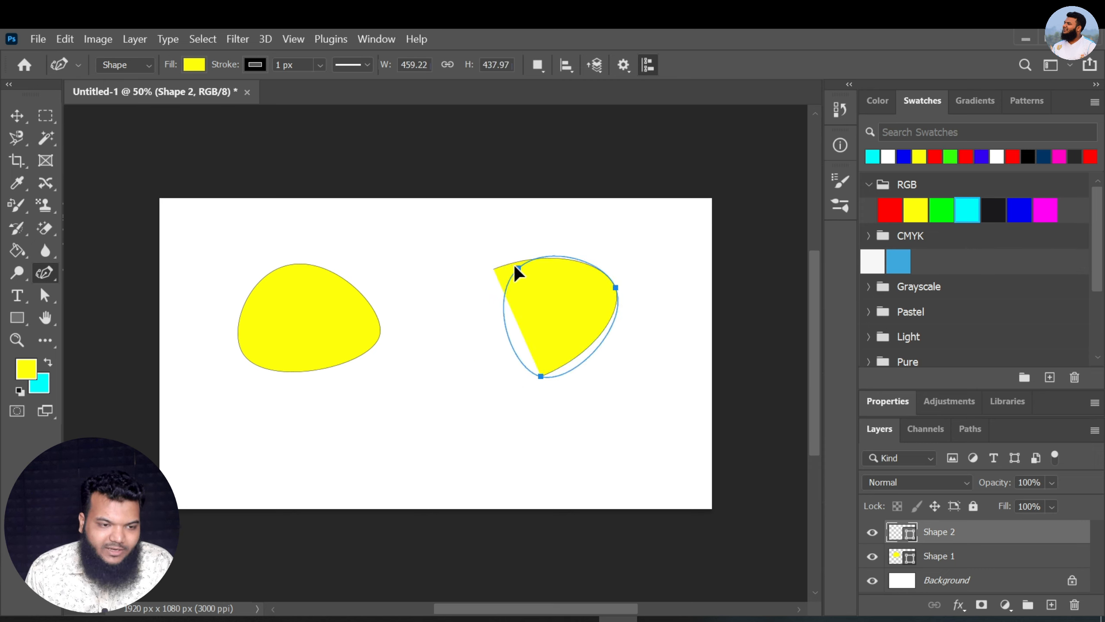
left_click(495, 283)
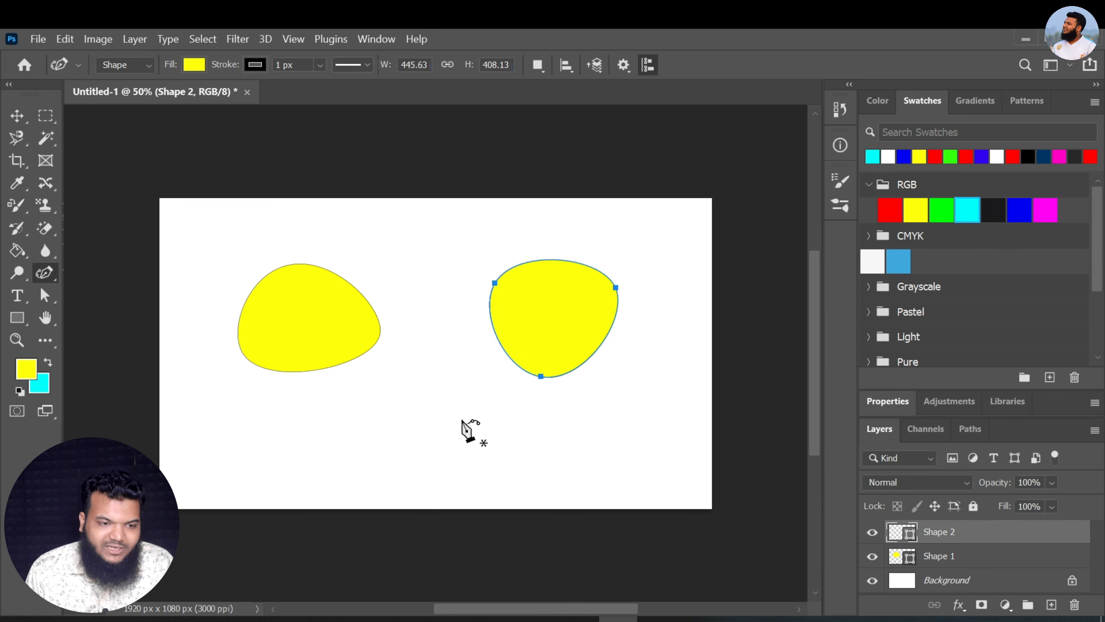
Draw a larger closed multi-point curved shape between and below the two rounded shapes with the Curvature Pen Tool.
left_click(424, 357)
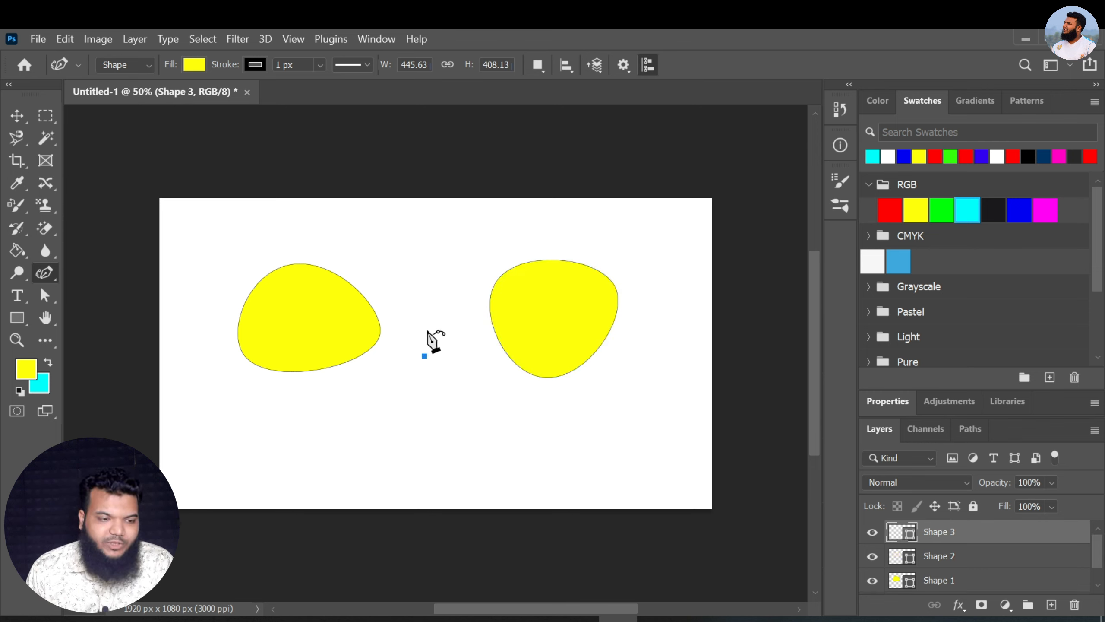
left_click(516, 397)
left_click(516, 446)
left_click(429, 464)
left_click(335, 470)
left_click(297, 403)
left_click(384, 362)
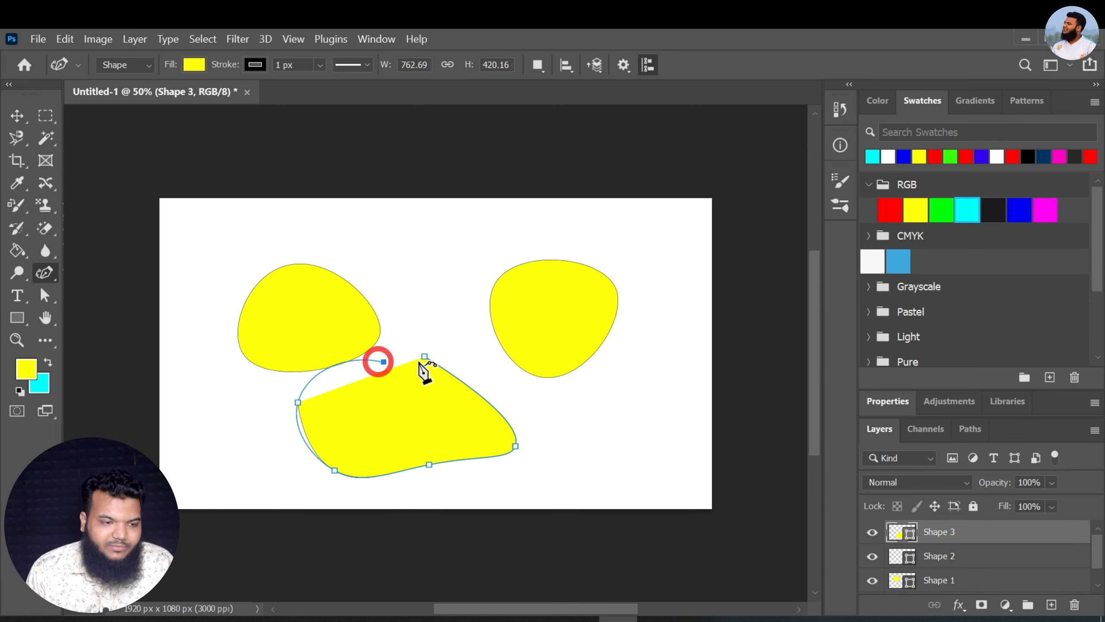
left_click(421, 349)
left_click(425, 357)
Reshape the large lower shape by pulling its upper and side anchor points outward, to about 780 x 593 px overall.
left_click_drag(438, 373, 496, 359)
left_click_drag(425, 357, 390, 313)
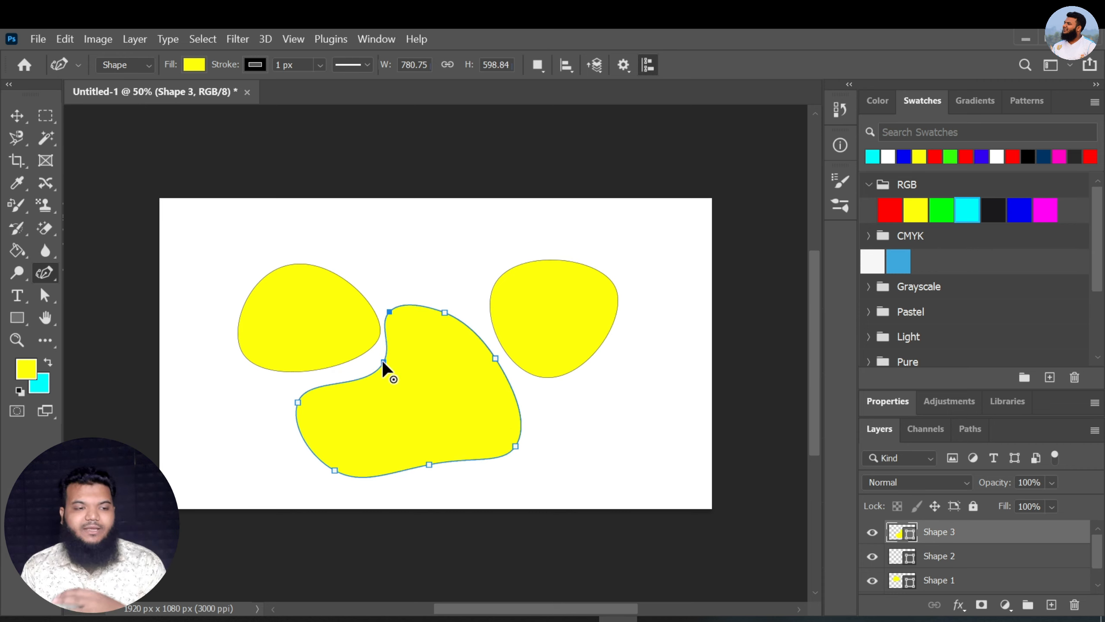
left_click_drag(383, 361, 353, 357)
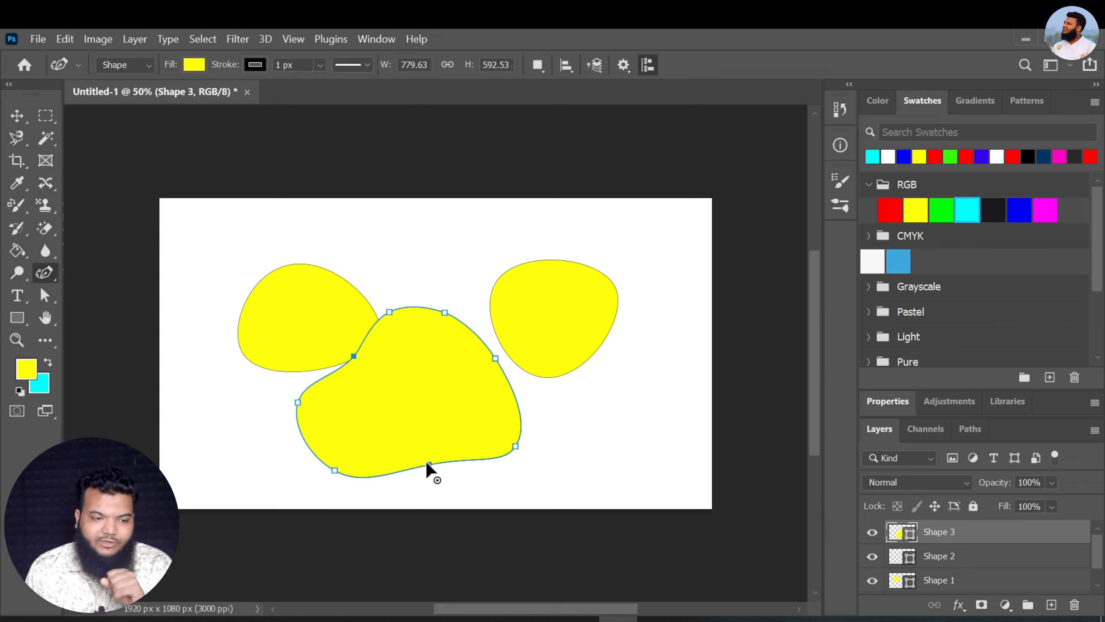
Pull the large lower shape's bottom anchor point outward to round its underside, to about 777 x 611 px overall.
left_click_drag(429, 464, 442, 478)
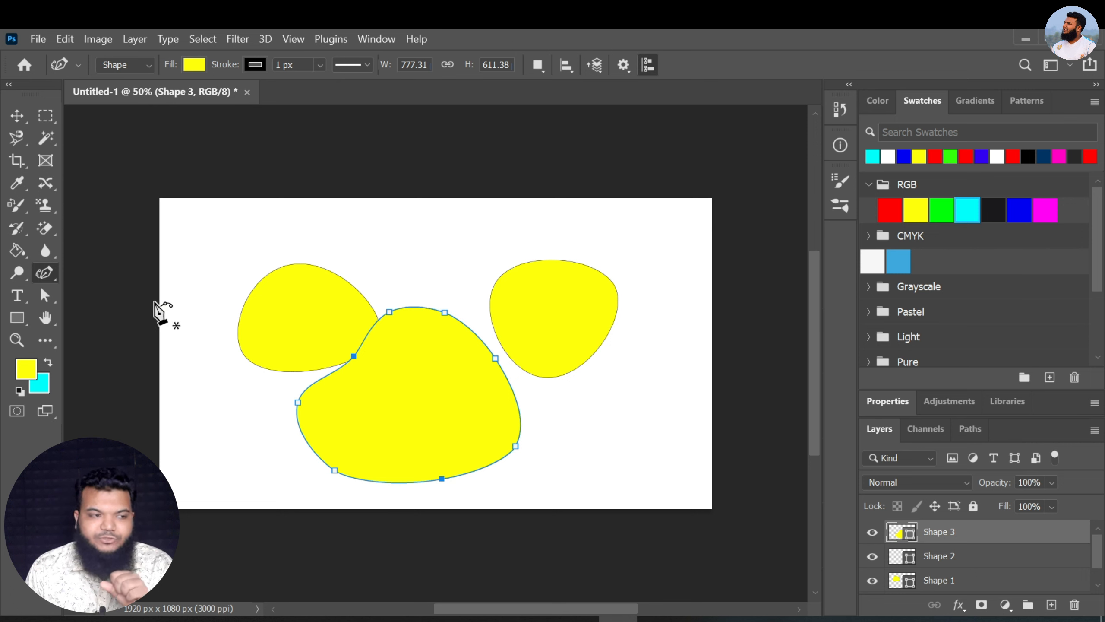
Select all three yellow curved shapes together and delete them to clear the canvas.
right_click(45, 277)
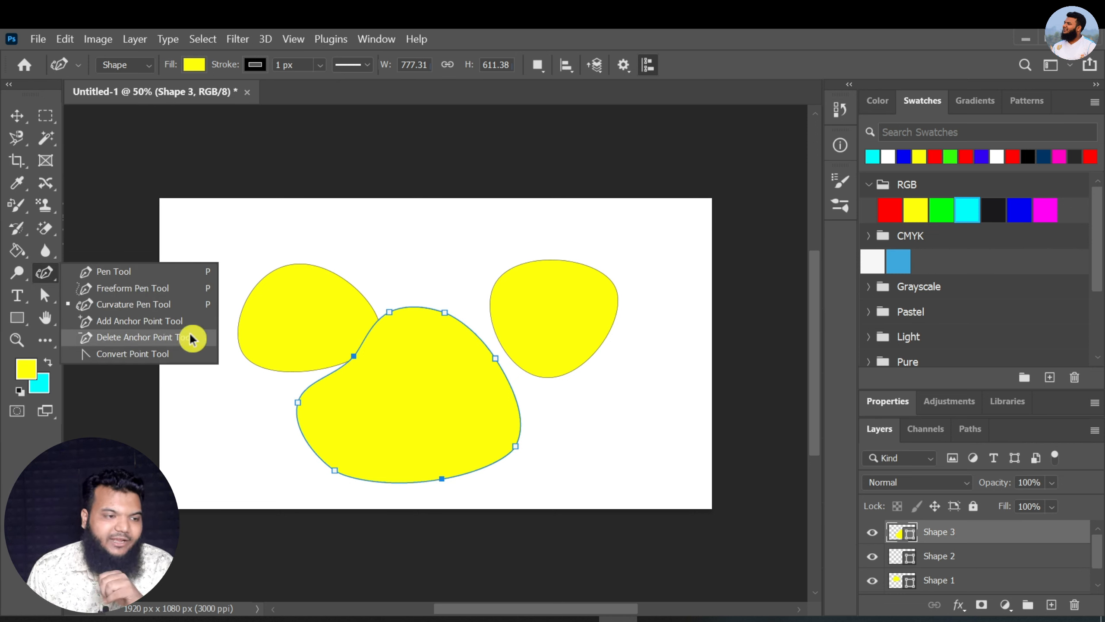
left_click(17, 115)
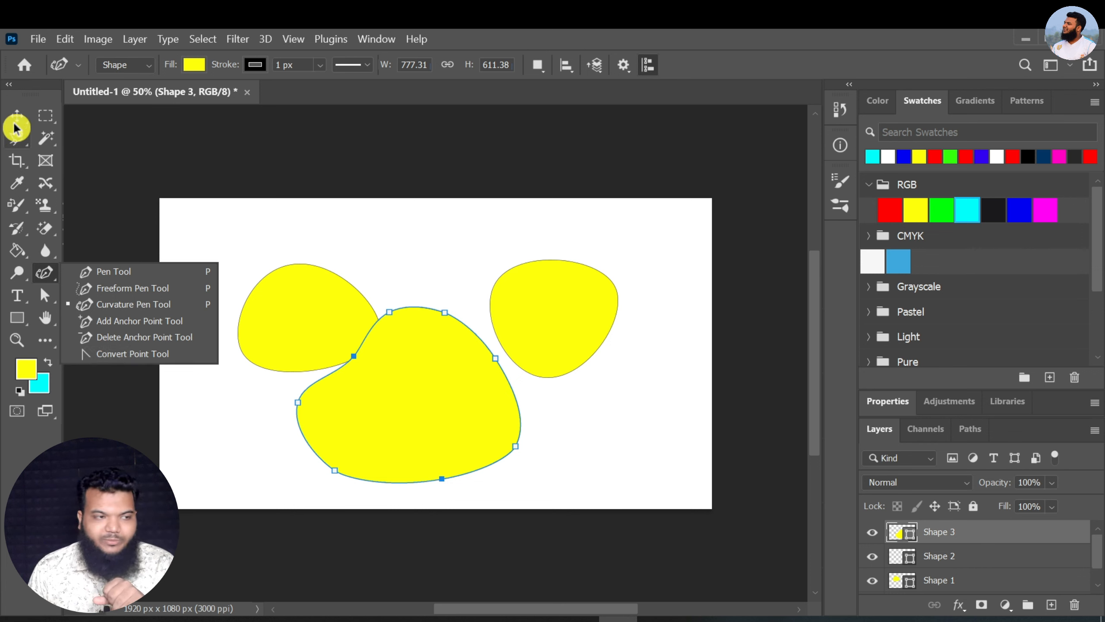
left_click_drag(209, 222, 531, 395)
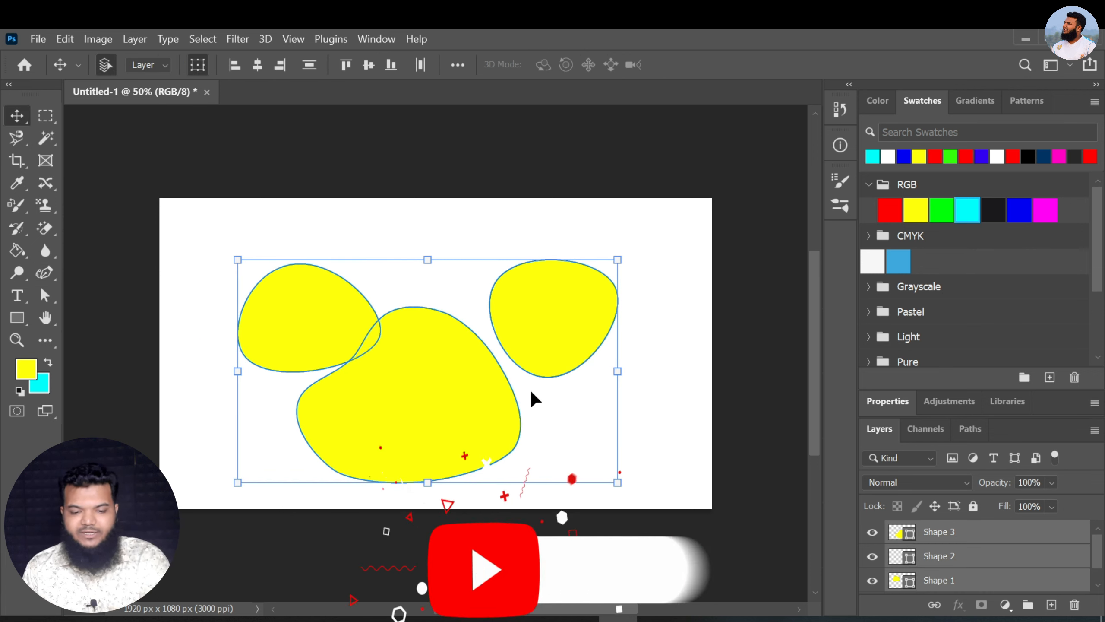
key("Delete")
Draw a yellow rectangle about 1187 x 552 px near the middle of the canvas and select it with the Move Tool.
left_click(17, 317)
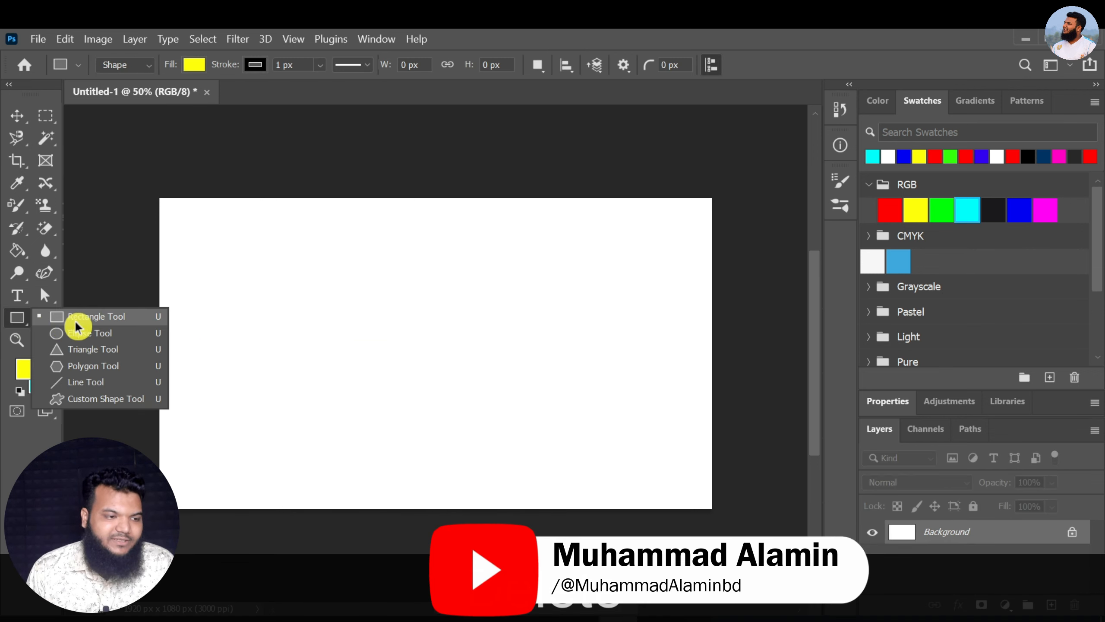
left_click_drag(257, 256, 595, 416)
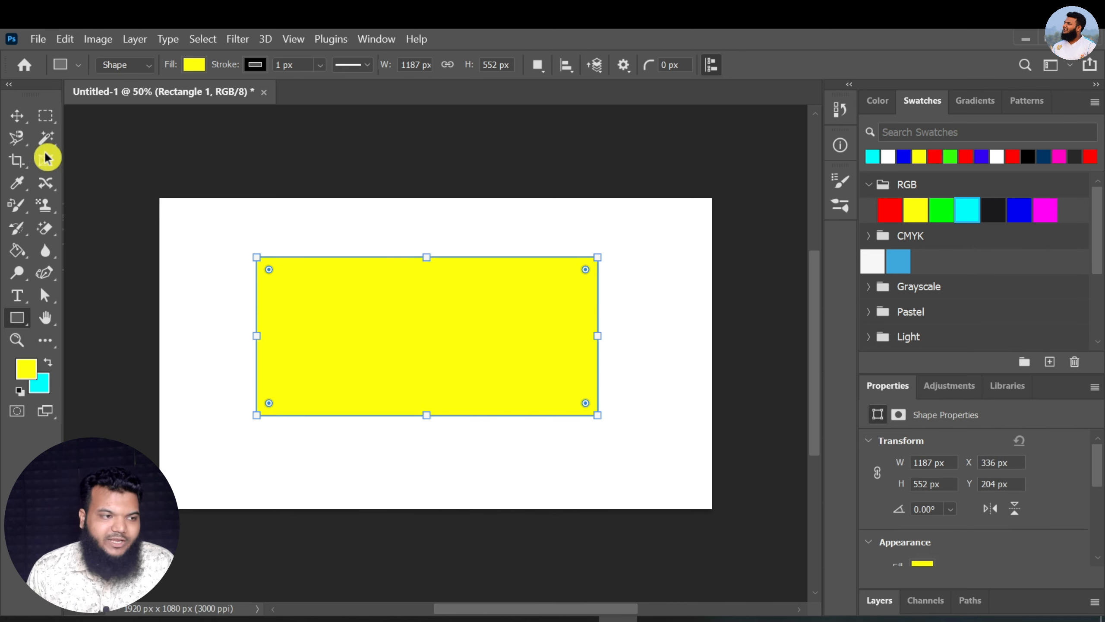
left_click(17, 115)
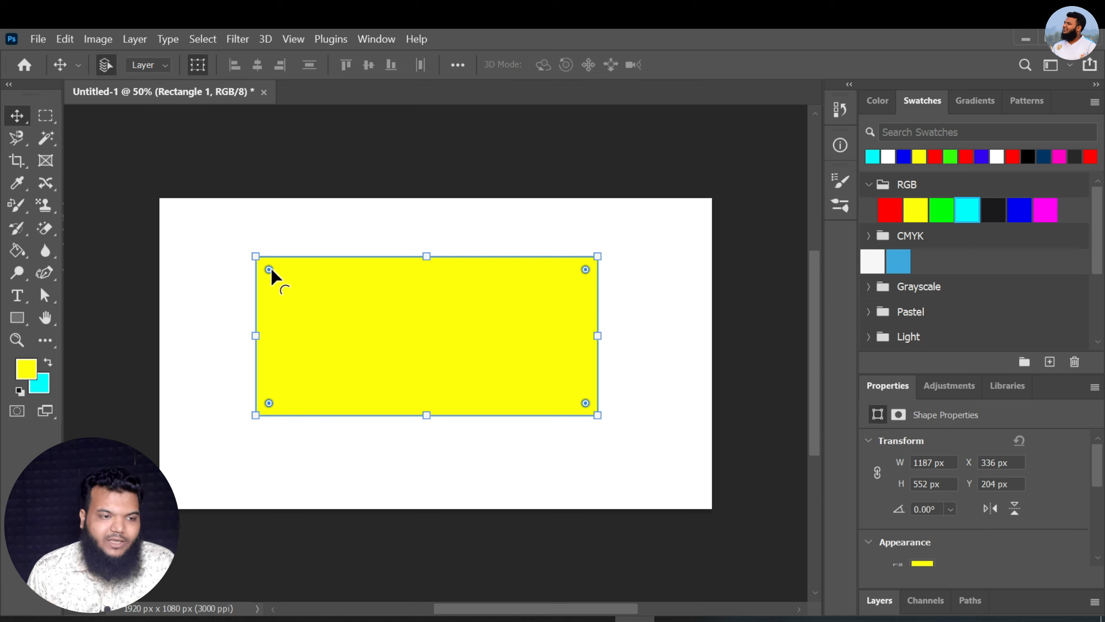
left_click(116, 157)
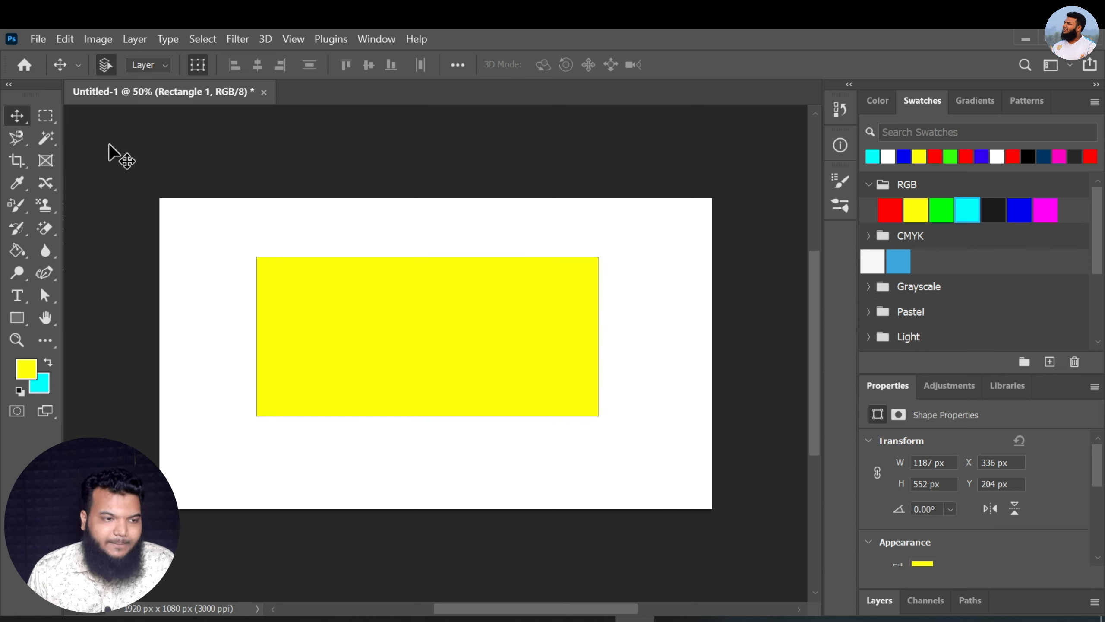
left_click(289, 298)
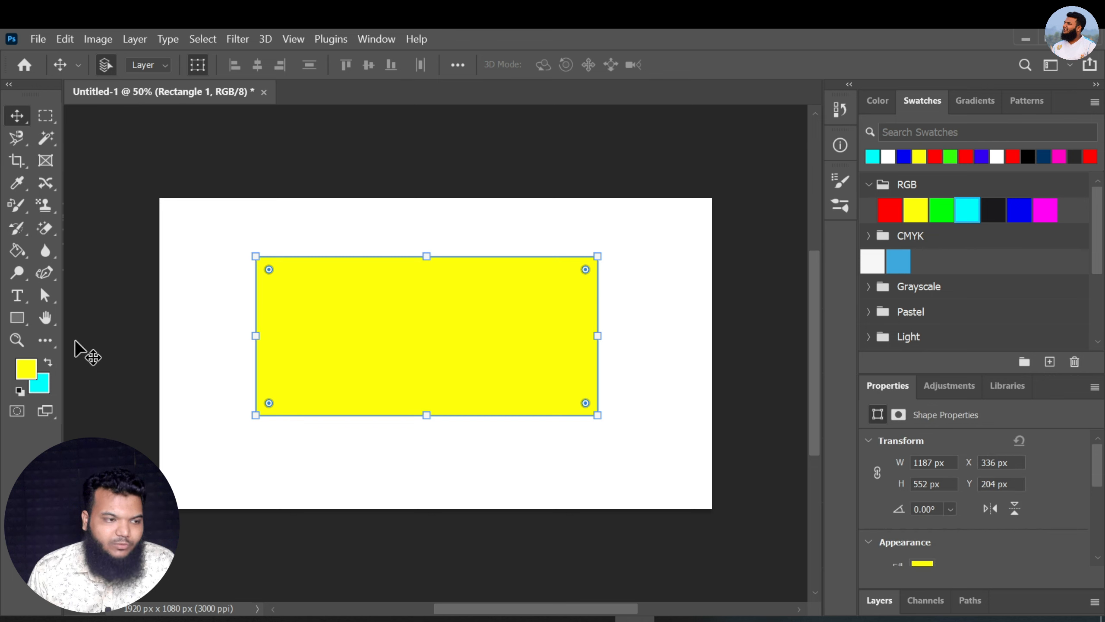
Select all the rectangle's anchor points with the Direct Selection Tool and move it to about X 298 px, Y 196 px.
left_click(42, 299)
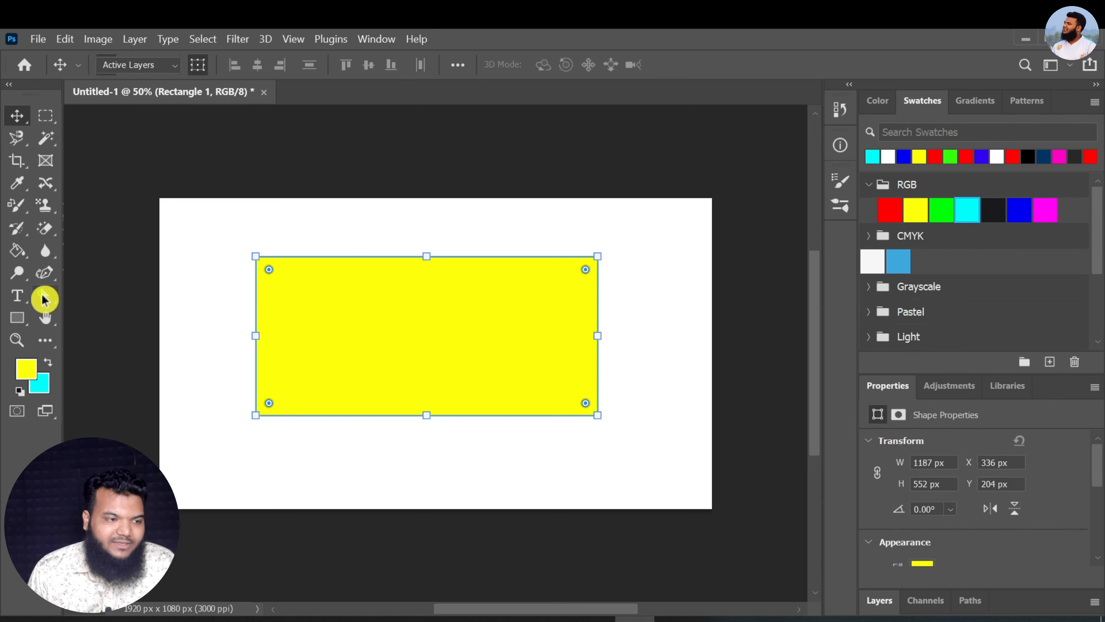
left_click(81, 310)
left_click_drag(221, 245, 645, 433)
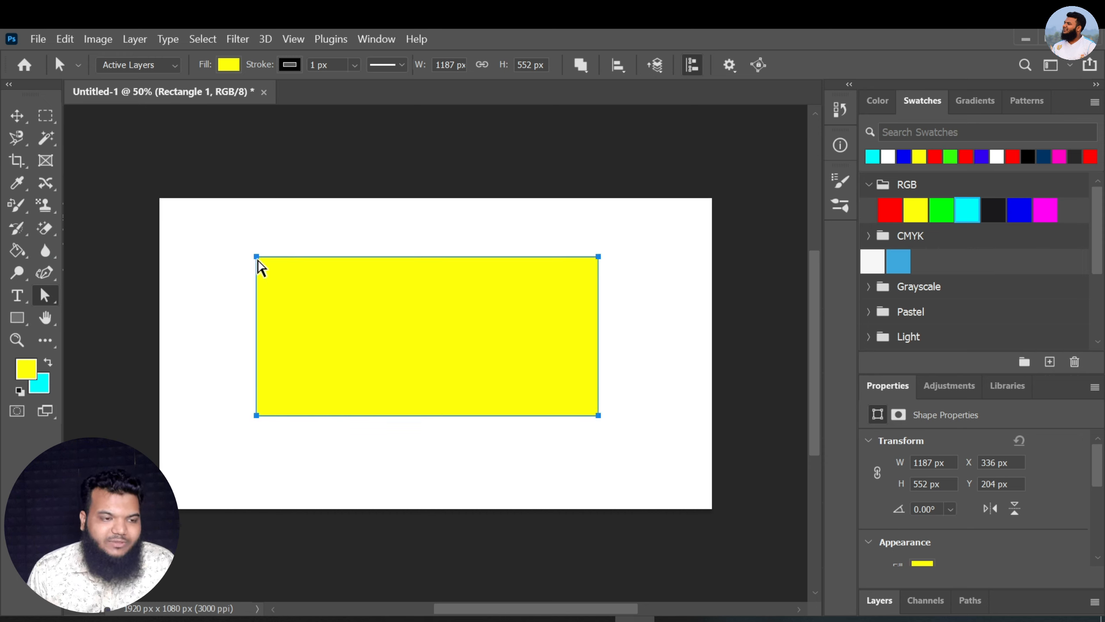
mouse_move(257, 258)
left_mouse_down()
mouse_move(274, 275)
mouse_move(250, 263)
mouse_move(255, 255)
left_mouse_up()
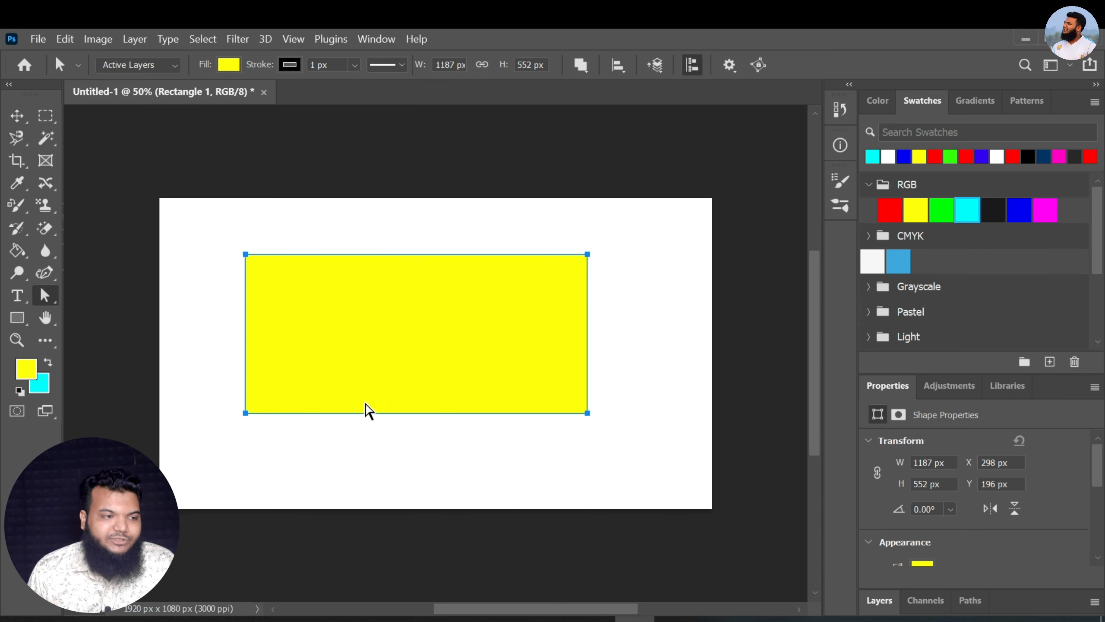
Add one anchor point near the middle of each of the rectangle's four sides with the Add Anchor Point Tool.
left_click_drag(48, 278, 93, 322)
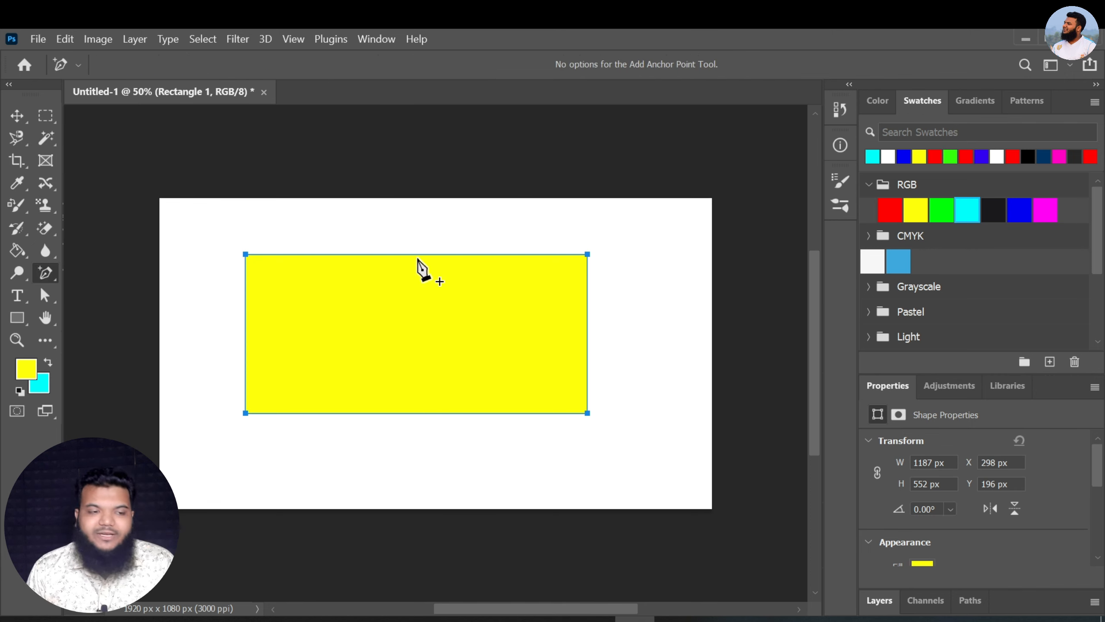
left_click(403, 254)
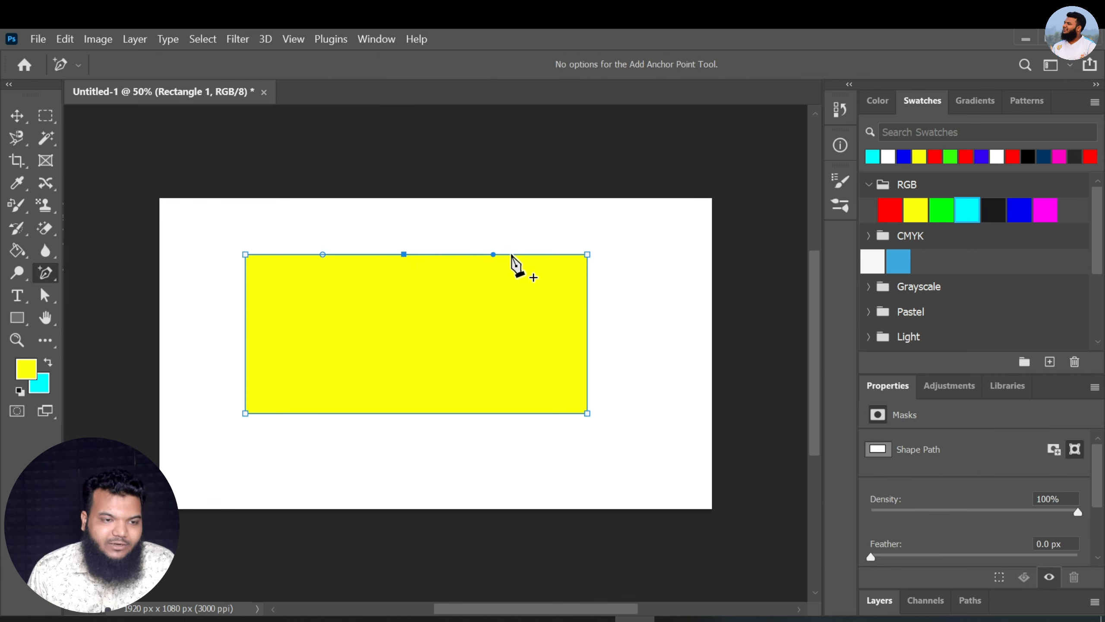
left_click(588, 335)
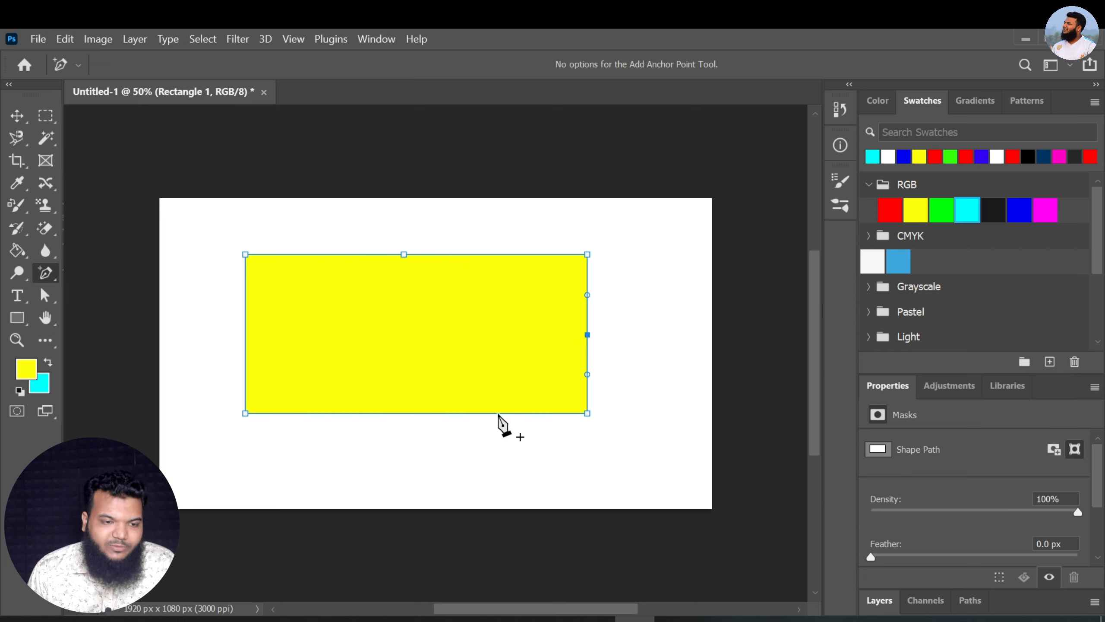
left_click(401, 413)
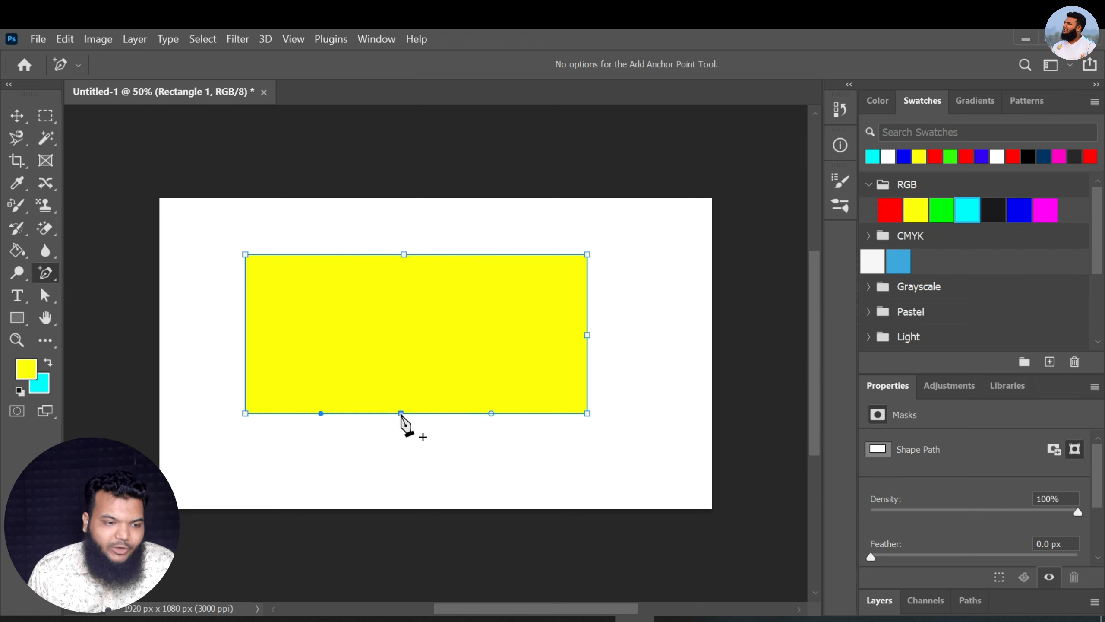
left_click(245, 339)
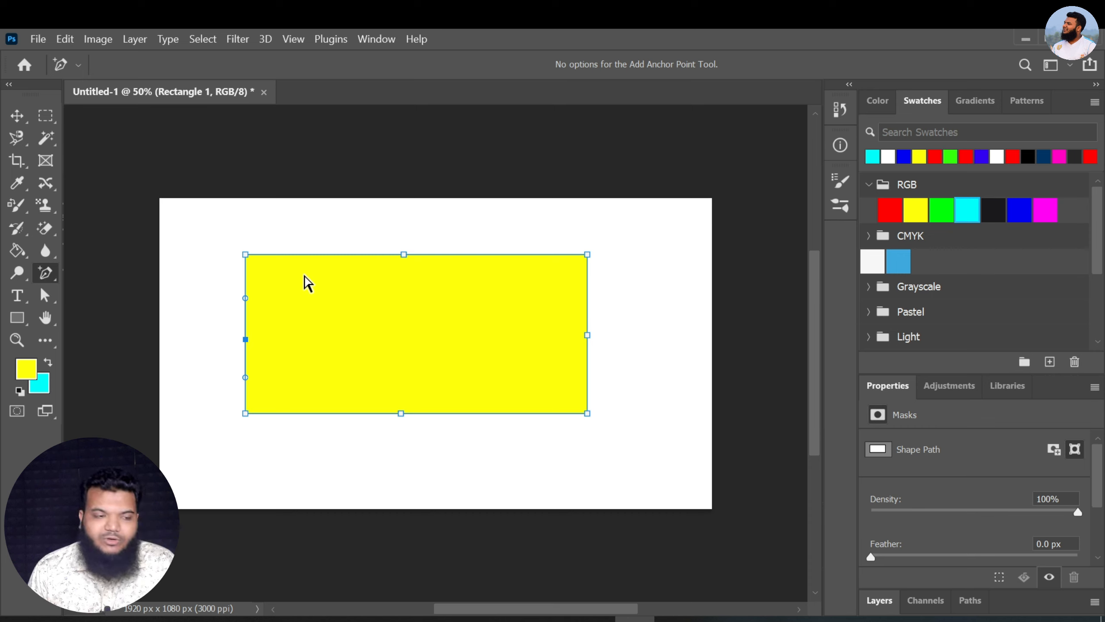
Bend the rectangle's top and bottom edges into matching waves by pulling the right-hand handles of their middle anchor points downward.
left_click(402, 255)
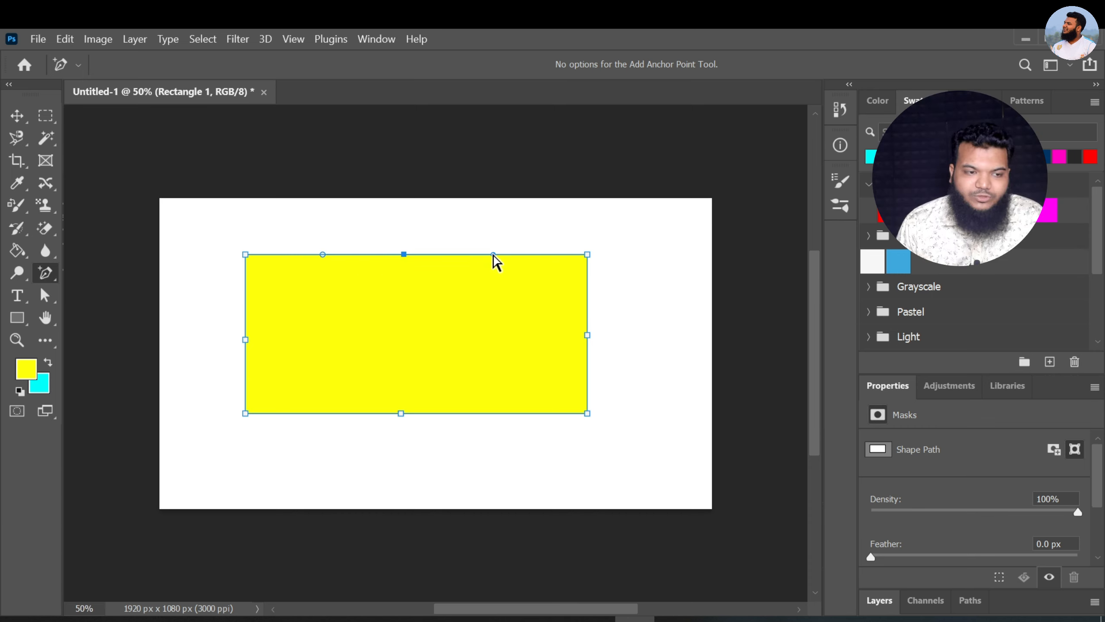
left_click_drag(492, 254, 476, 331)
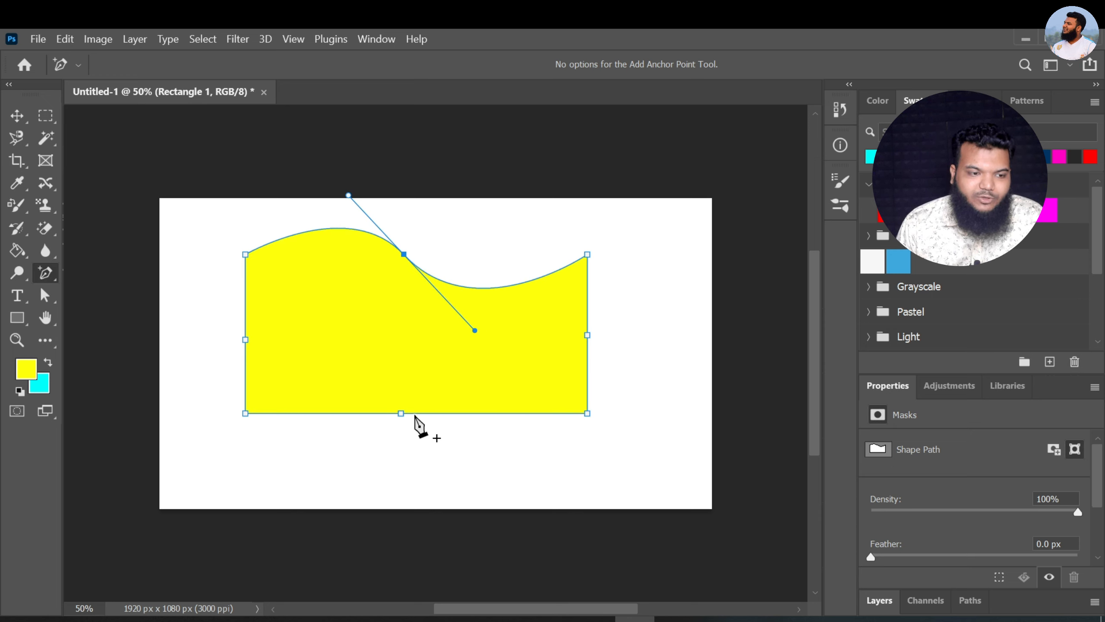
left_click(401, 413)
left_click_drag(491, 414, 475, 466)
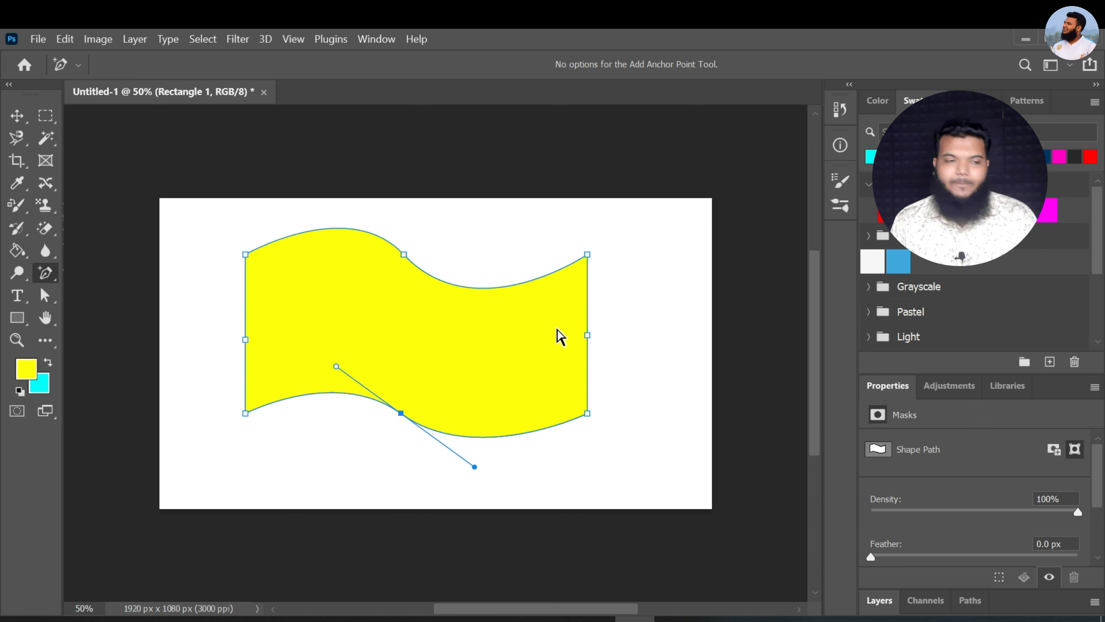
Curve the rectangle's two vertical sides into S-shapes by rotating the direction handles of their middle anchor points.
mouse_move(587, 332)
left_mouse_down()
mouse_move(567, 359)
mouse_move(593, 352)
left_mouse_up()
key("ctrl+z")
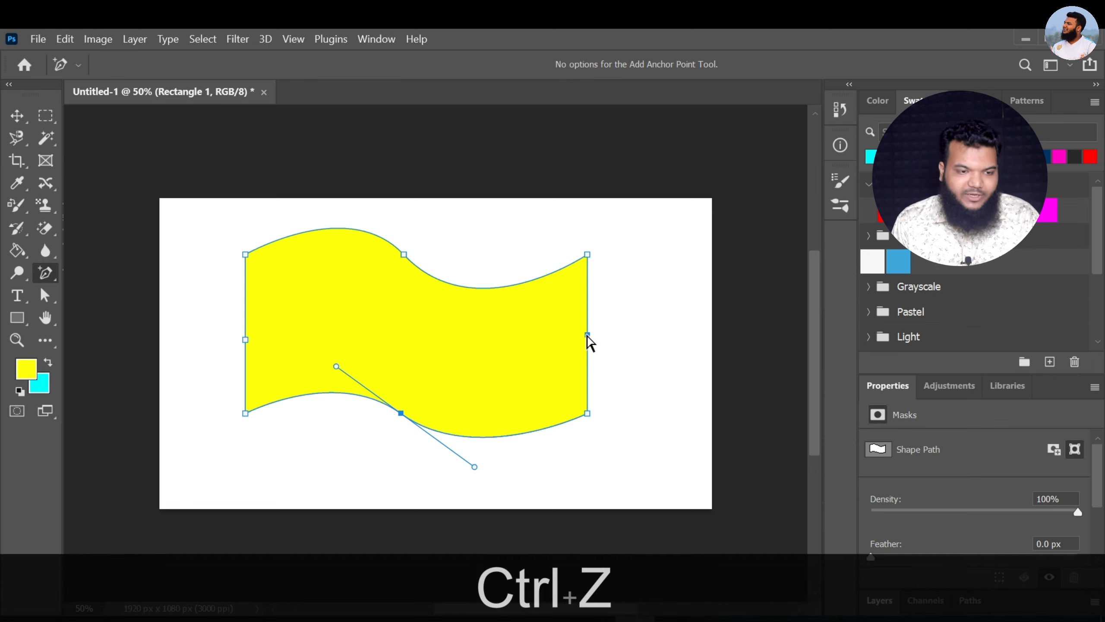
left_click(587, 335)
left_click_drag(587, 296, 641, 293)
left_click_drag(246, 338, 298, 297)
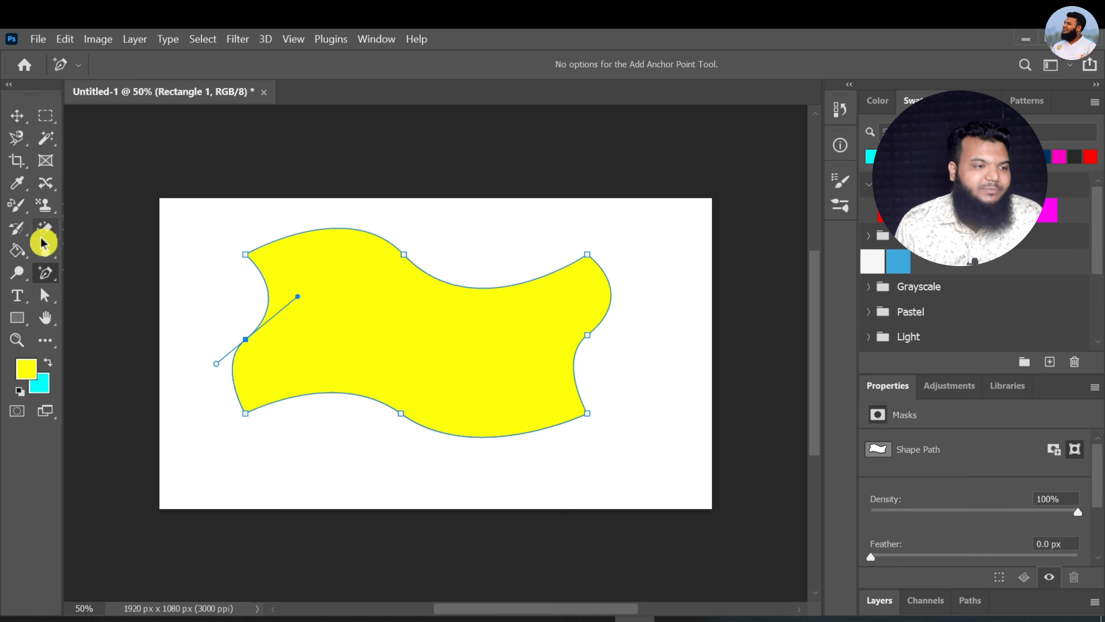
Remove the four mid-side anchor points with the Delete Anchor Point Tool to restore the straight-edged rectangle.
left_click_drag(46, 273, 124, 344)
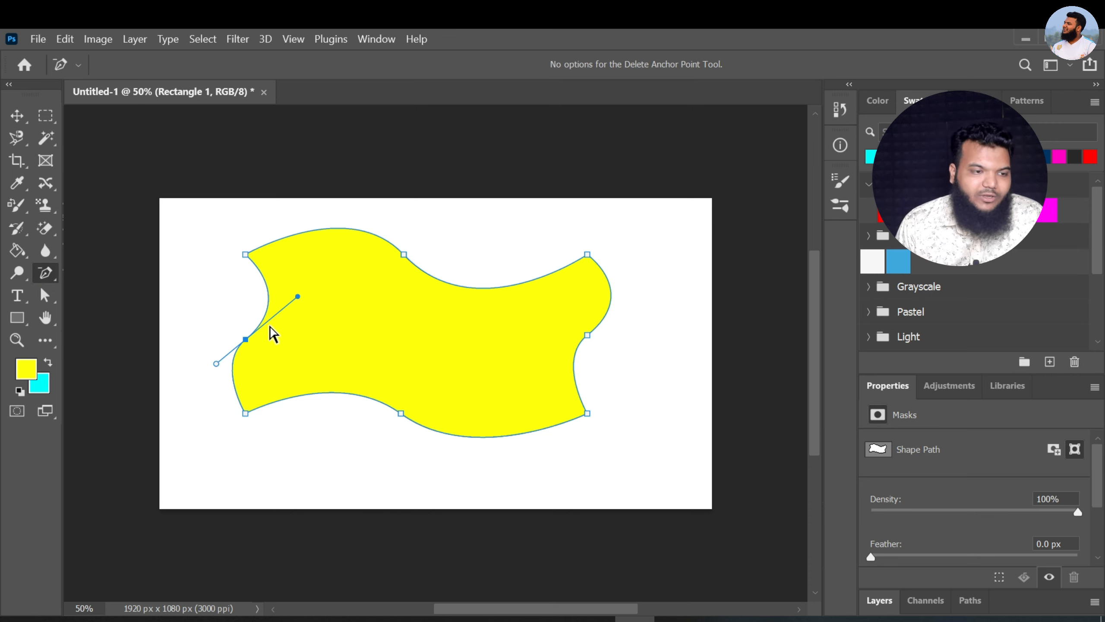
left_click(404, 255)
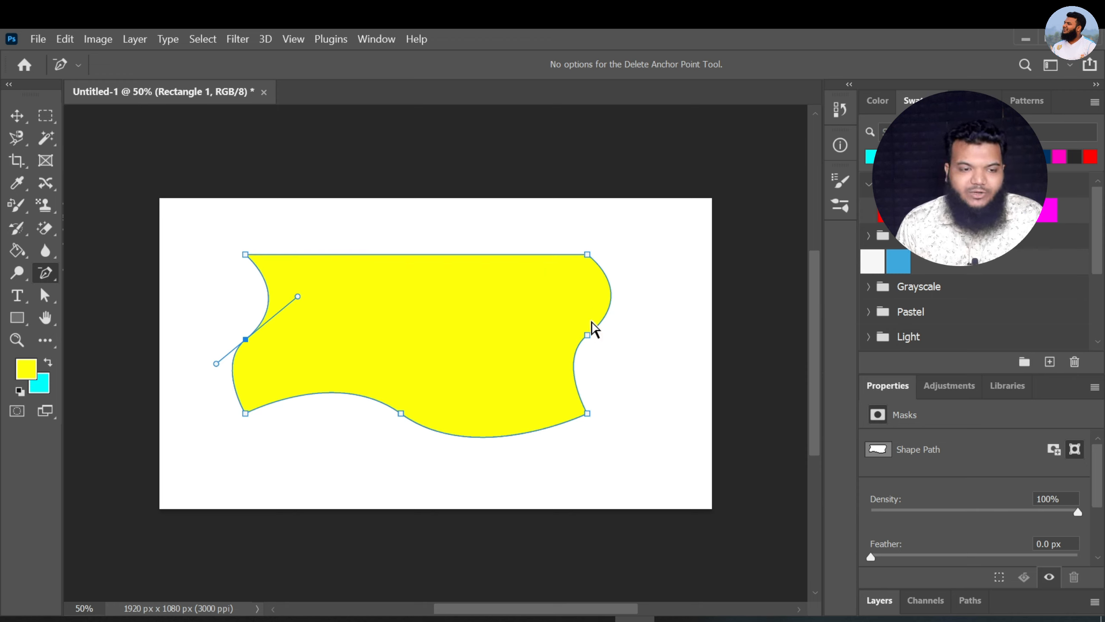
left_click(588, 335)
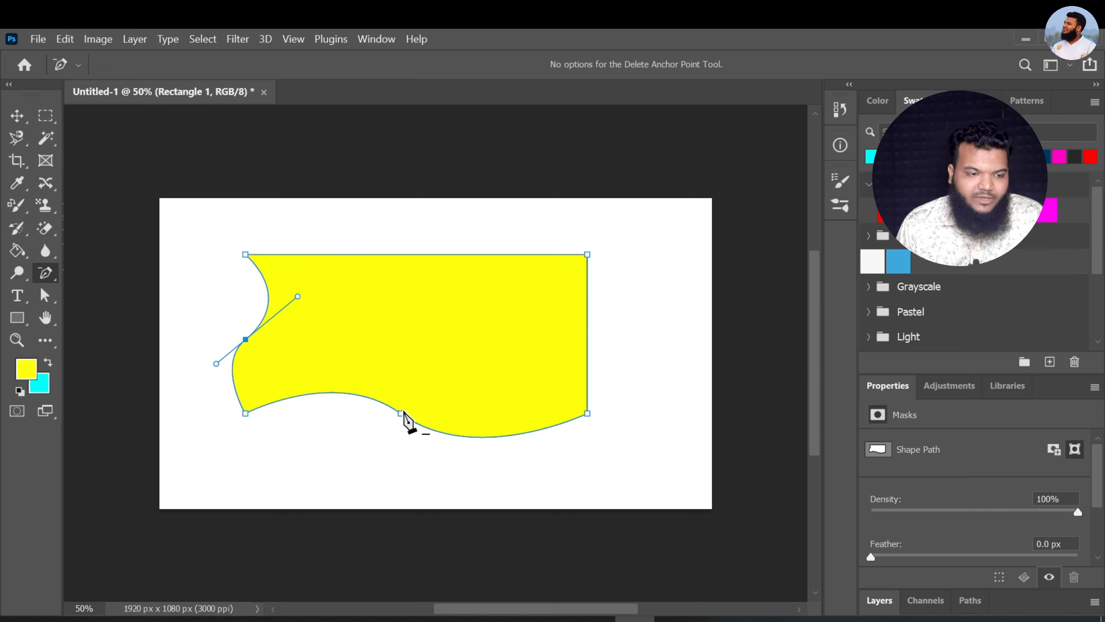
left_click(400, 413)
left_click(245, 339)
left_click(241, 338)
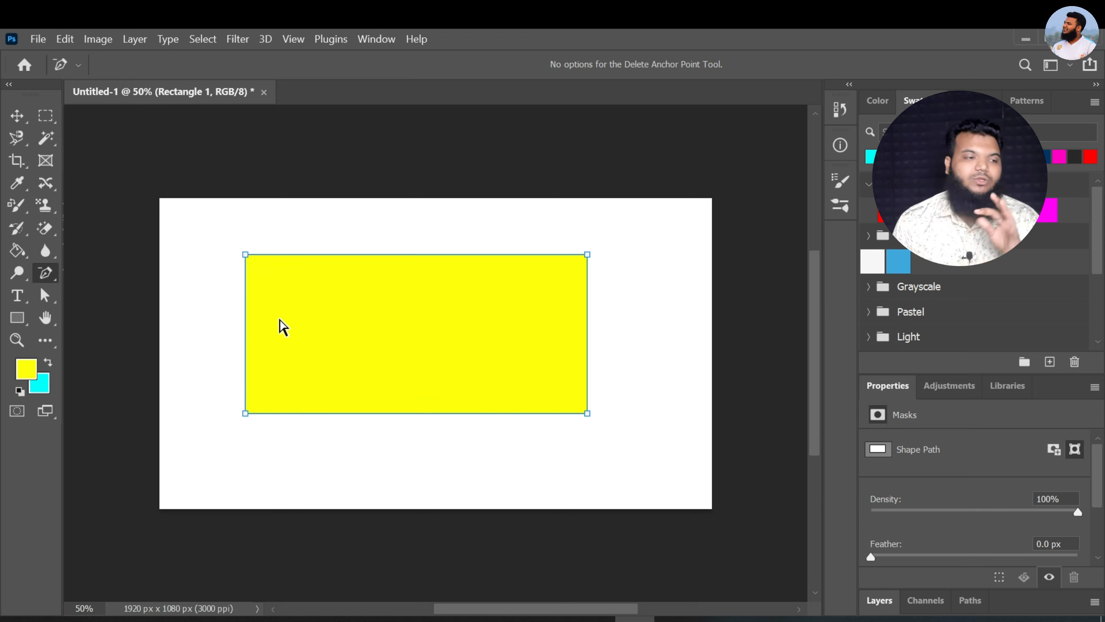
Convert the rectangle's lower-right corner into a looped curve by pulling out its direction handles with the Convert Point Tool.
right_click(46, 274)
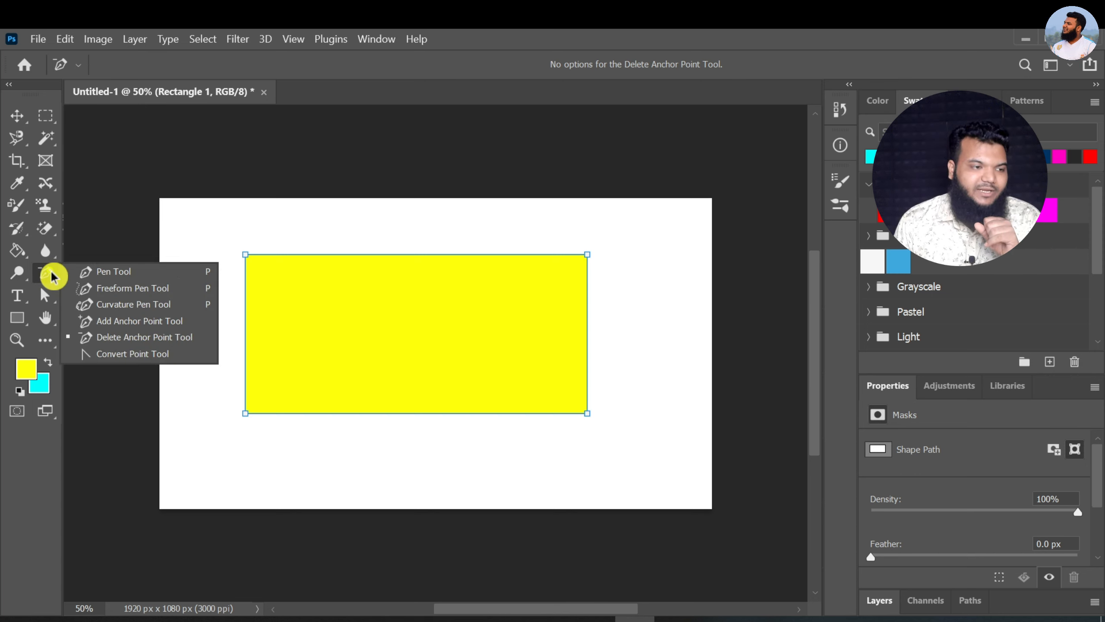
left_click(152, 353)
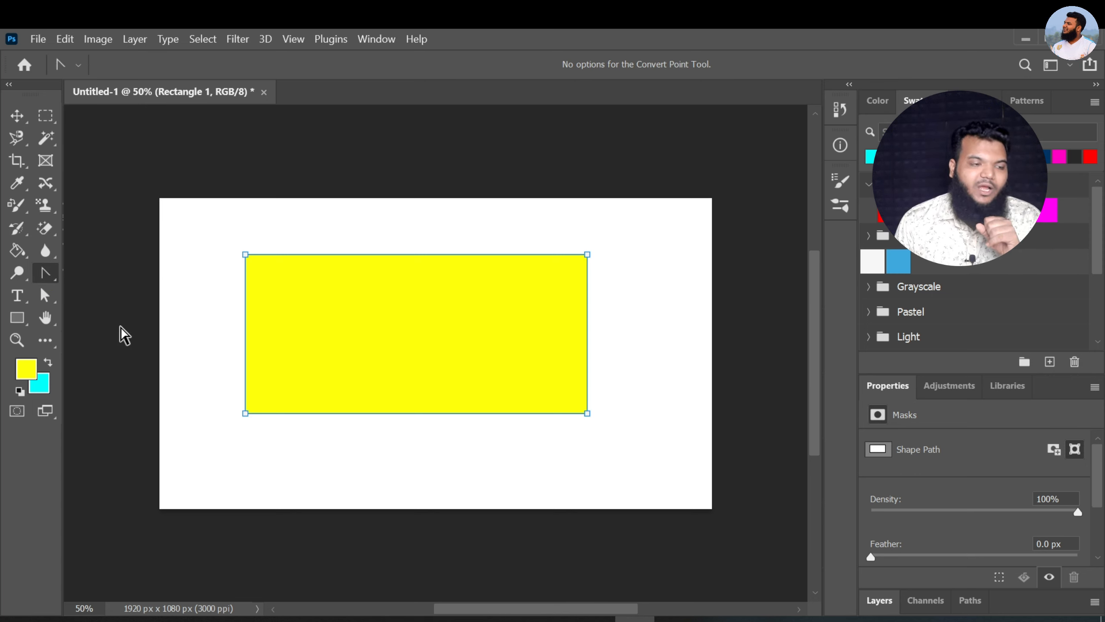
left_click(587, 414)
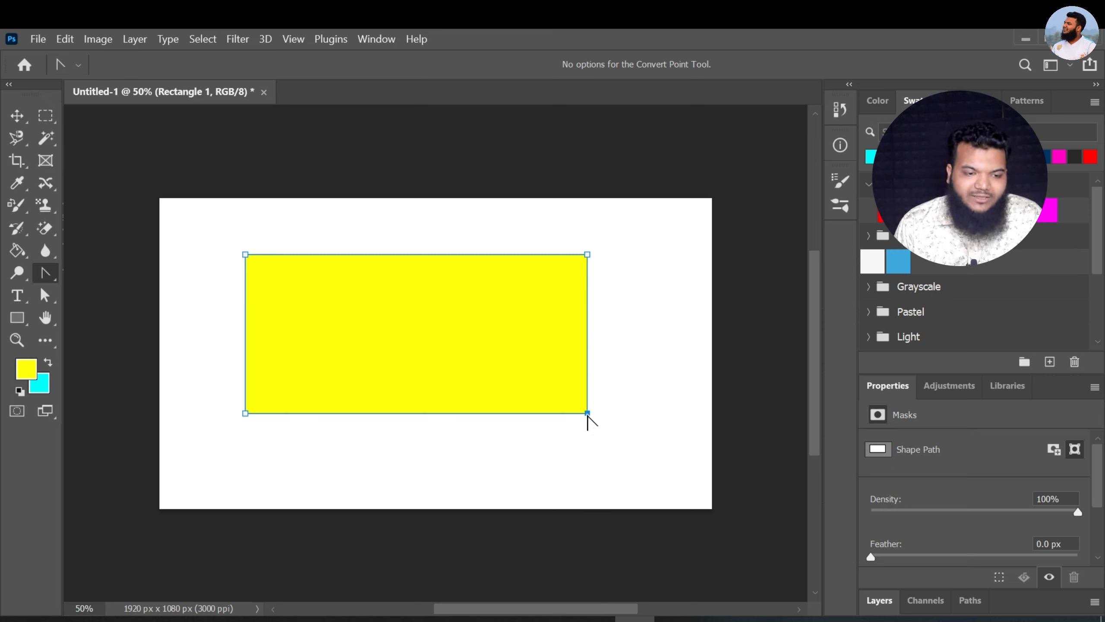
left_click_drag(587, 413, 545, 453)
left_click_drag(588, 417, 634, 351)
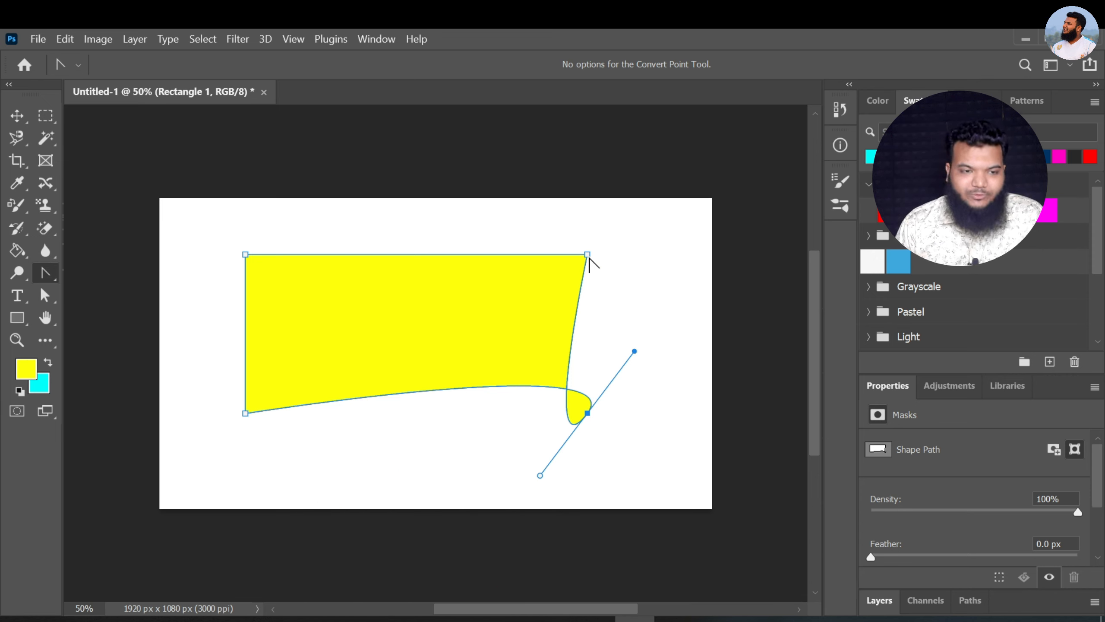
Convert the rectangle's upper-right, upper-left and lower-left corners into similar looped curves with the Convert Point Tool.
left_click_drag(588, 255, 538, 199)
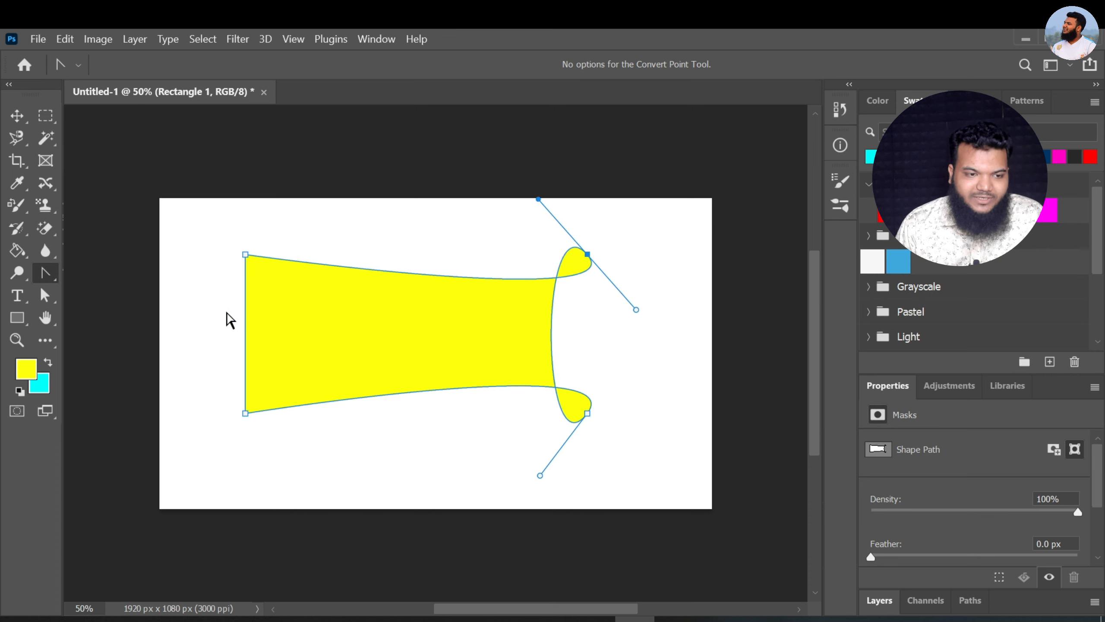
left_click_drag(245, 254, 191, 296)
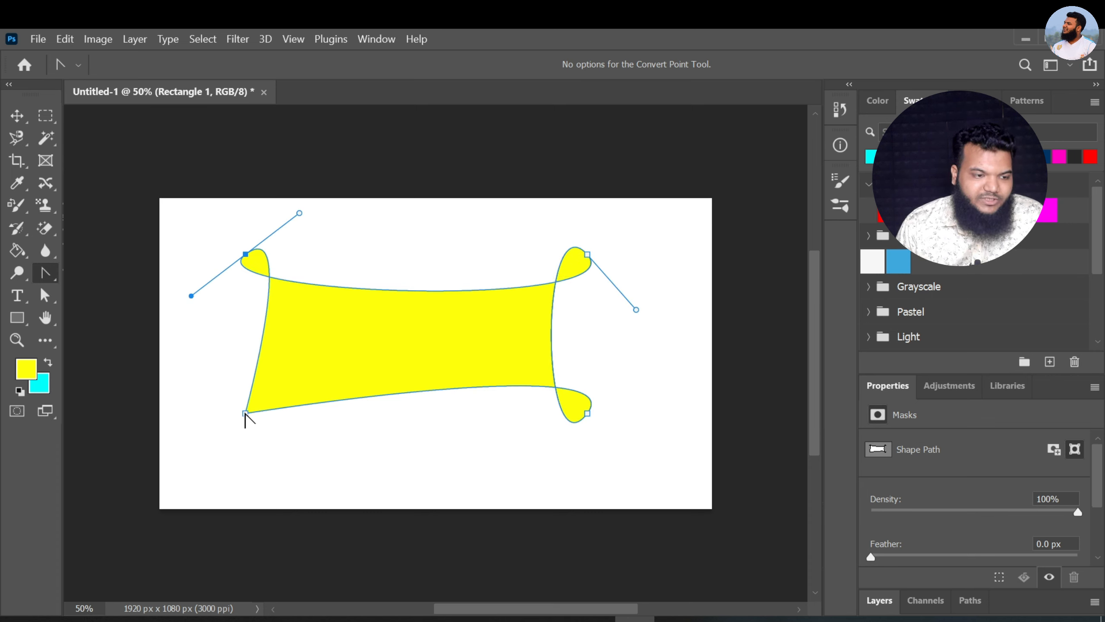
left_click_drag(245, 413, 289, 484)
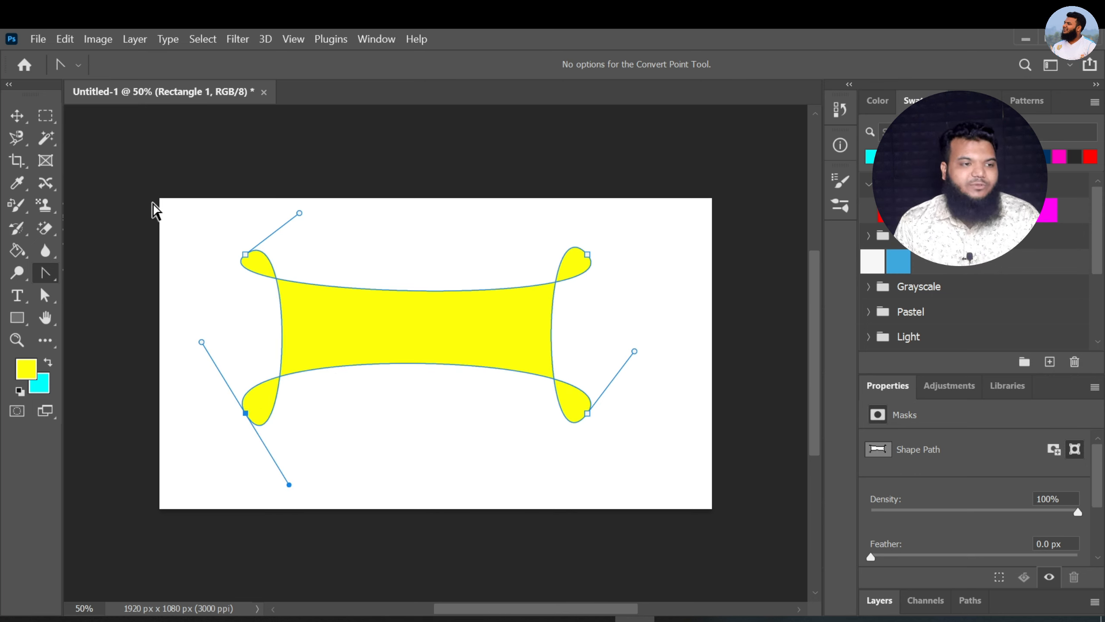
Deselect the path to view the plain shape, and reselect it with the Move Tool active.
left_click(177, 213)
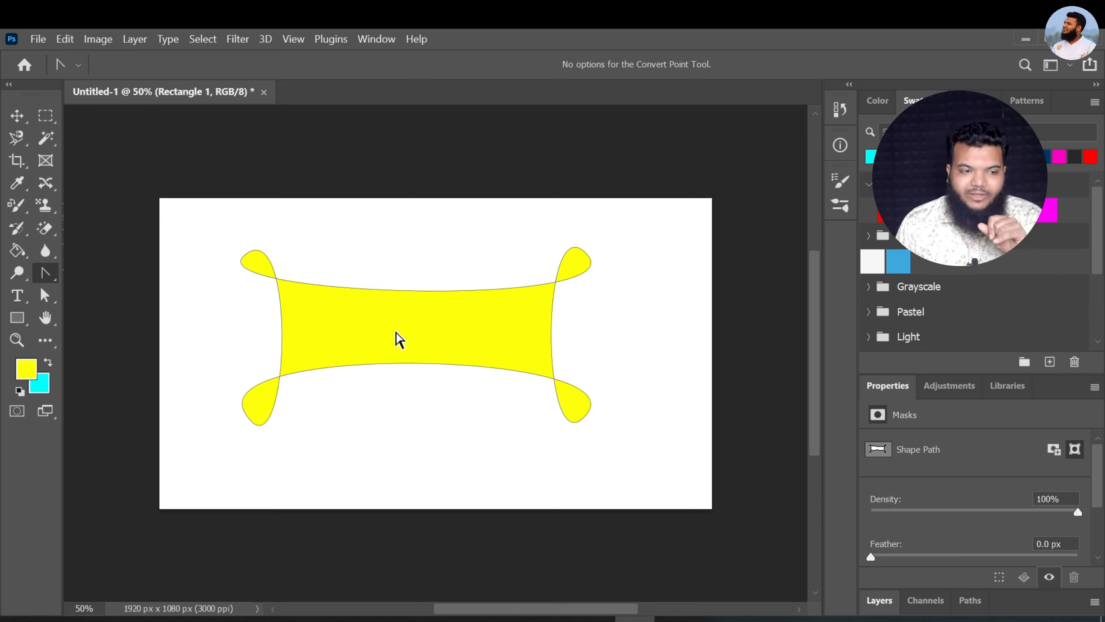
left_click(389, 286)
left_click(17, 116)
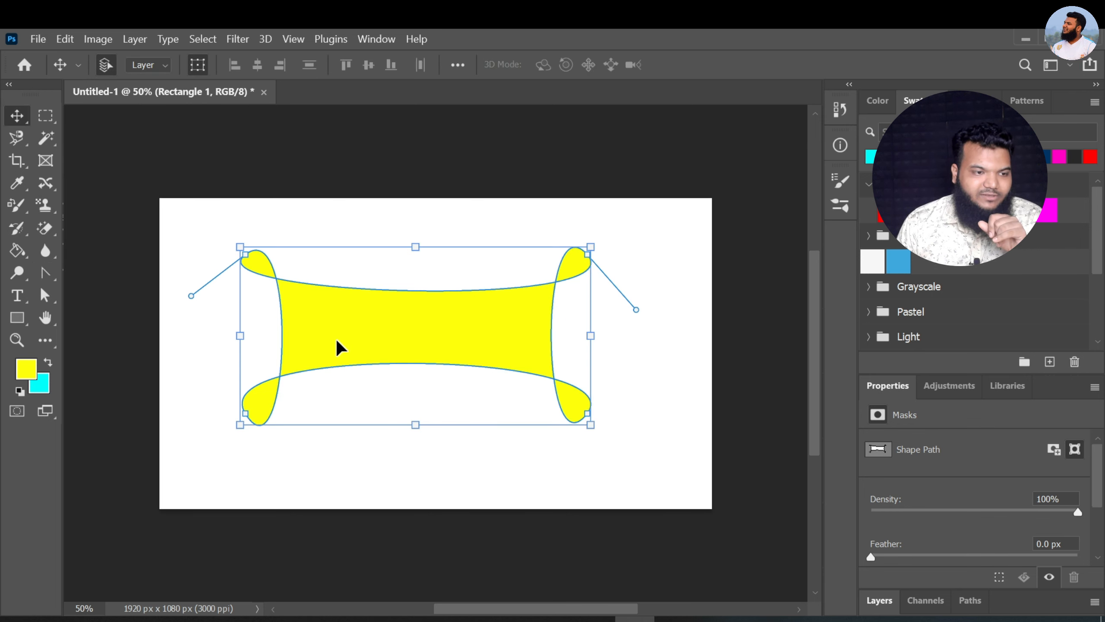
Move the looped shape to the canvas's upper-left area and draw a 936 by 254 px rectangle below it.
left_click_drag(336, 339, 273, 290)
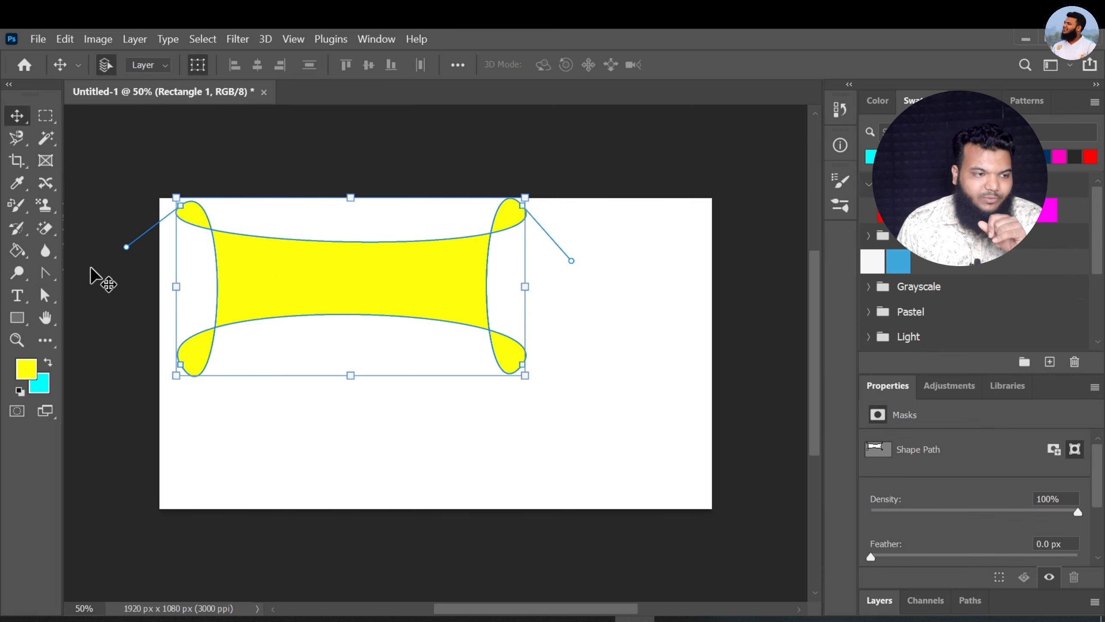
left_click(18, 319)
left_click_drag(250, 395, 519, 467)
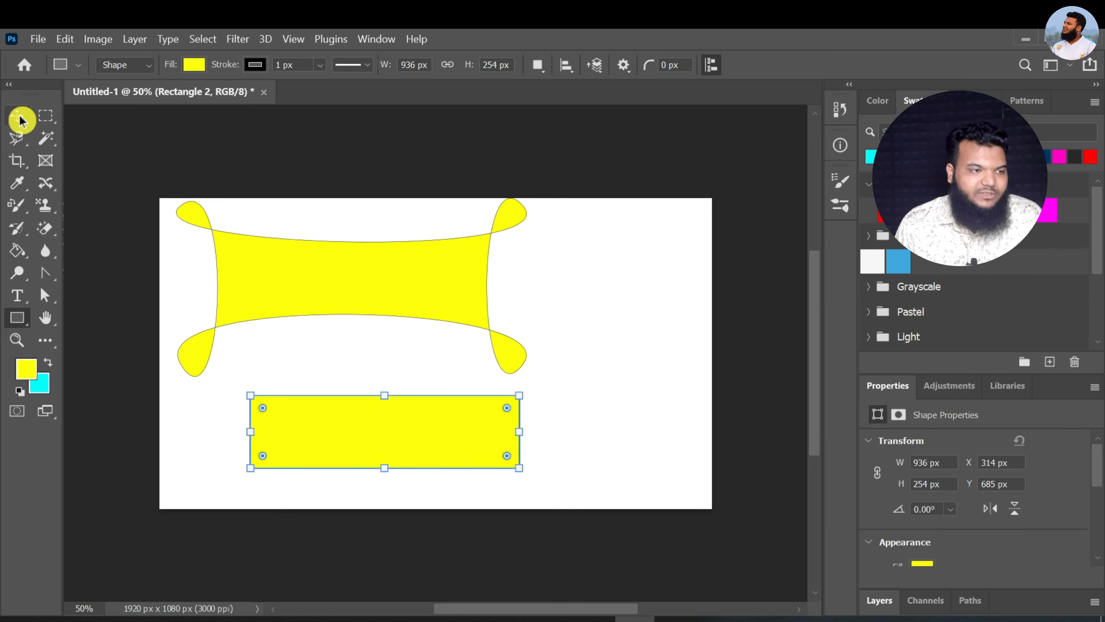
Select the new rectangle's path and curve its lower-right, upper-left and lower-left corners with the Convert Point Tool, accepting conversion to a regular path.
left_click(45, 295)
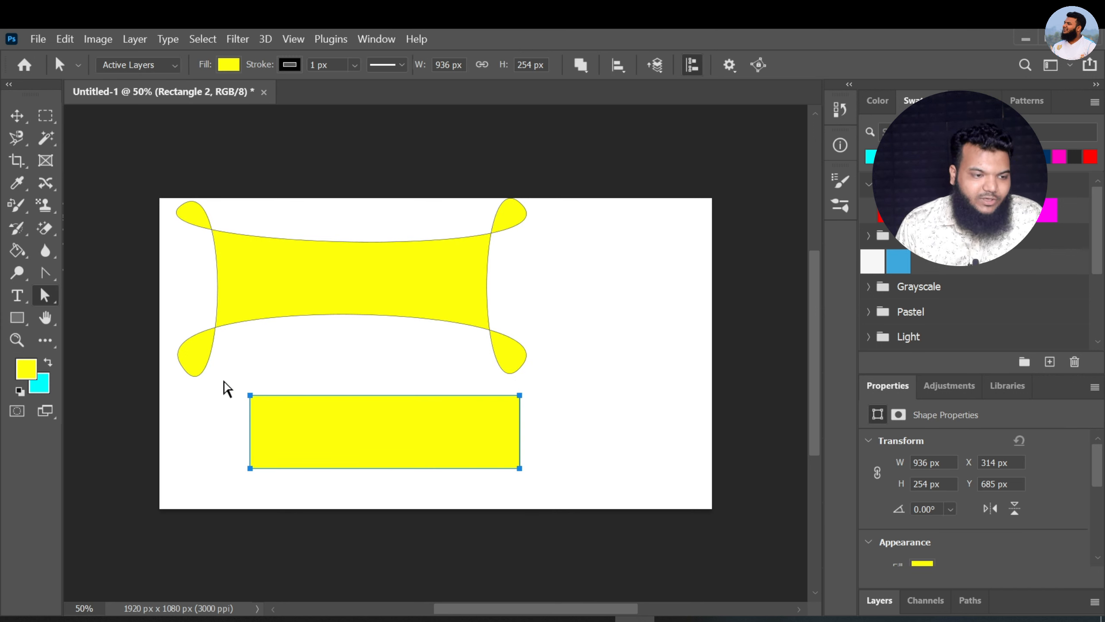
left_click_drag(228, 389, 536, 479)
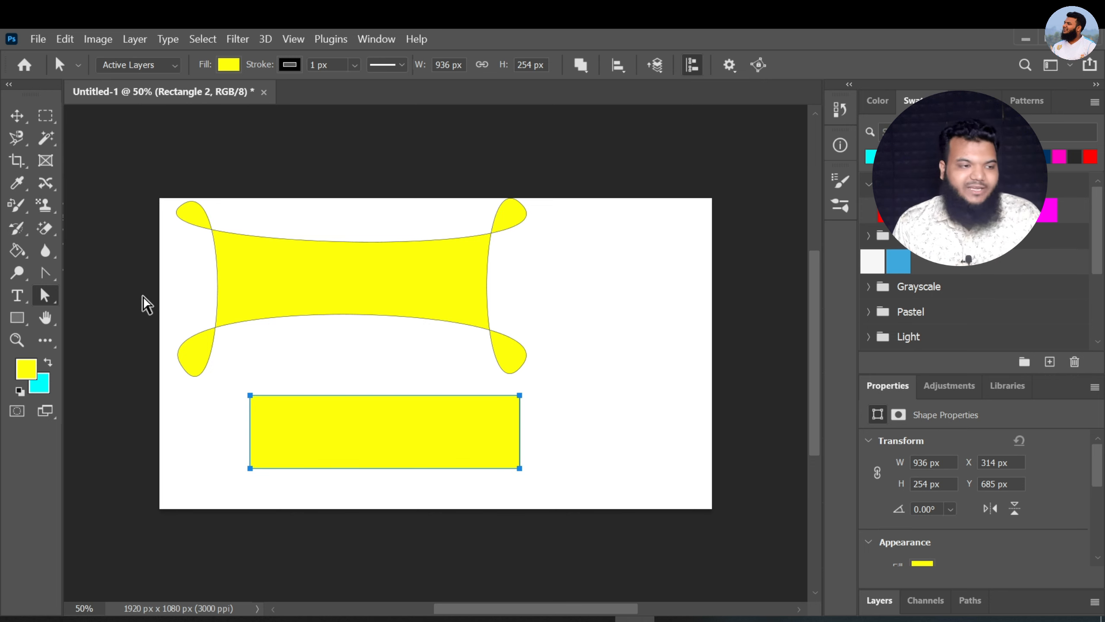
left_click(45, 272)
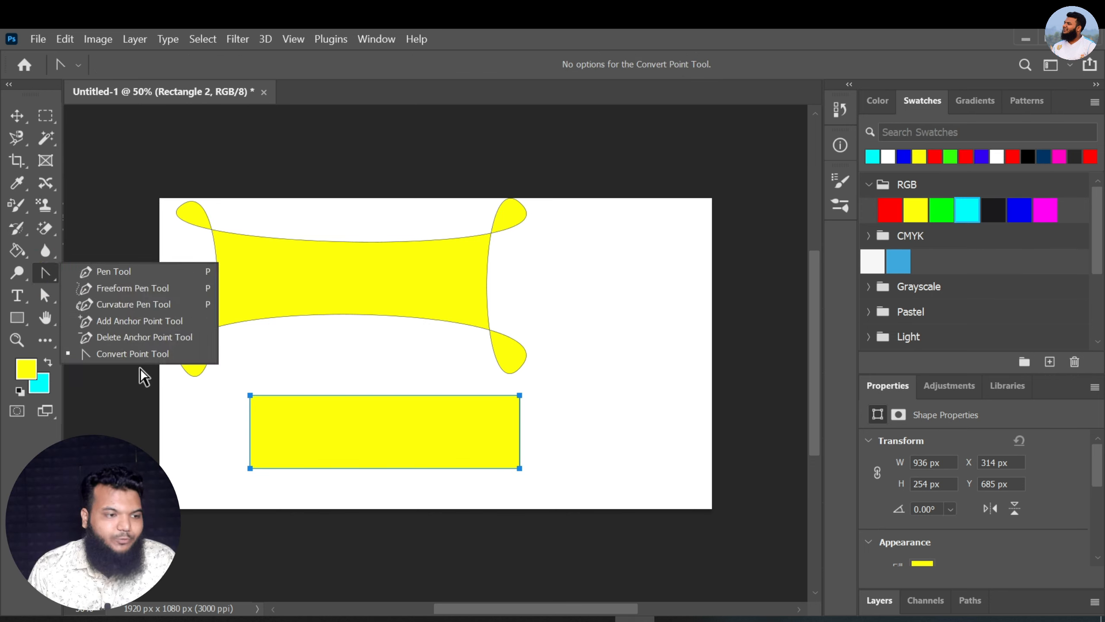
left_click(191, 363)
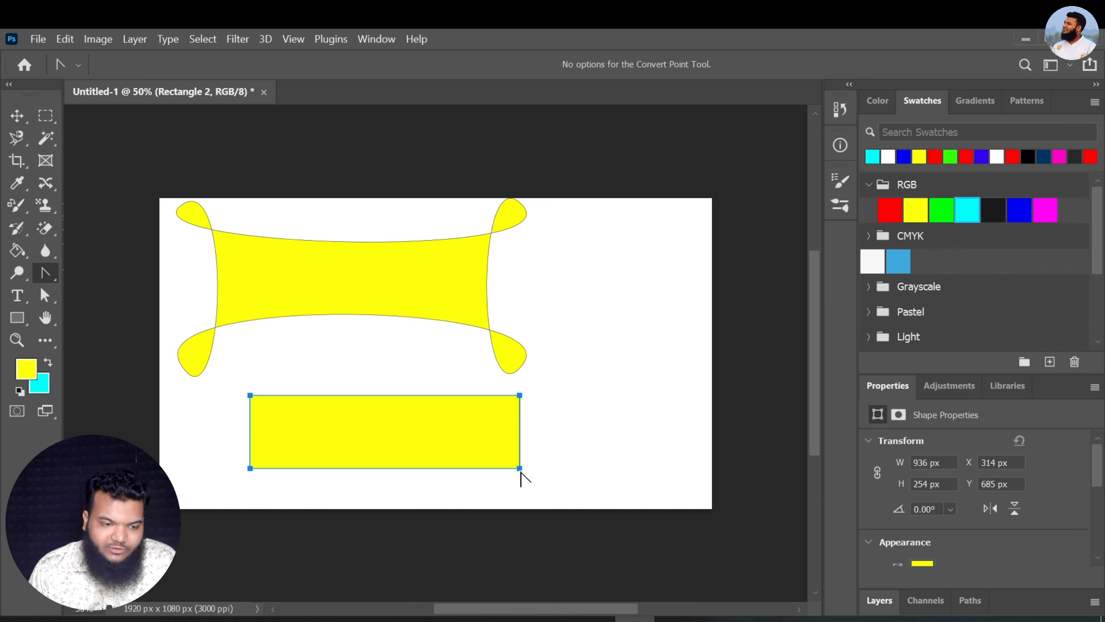
left_click_drag(520, 469, 425, 536)
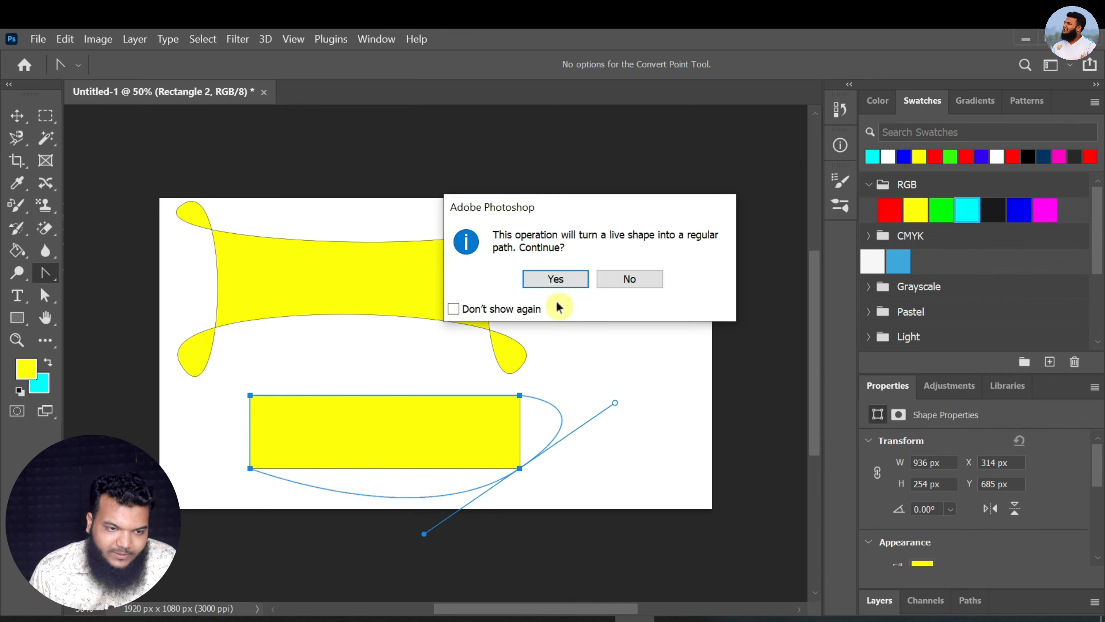
left_click(556, 281)
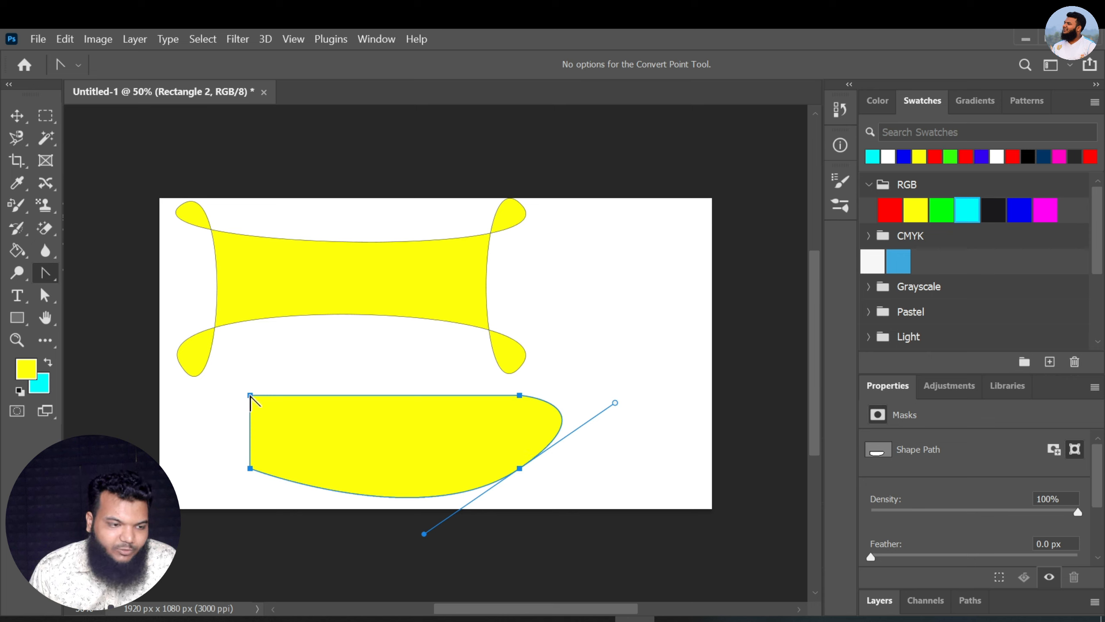
left_click_drag(251, 395, 321, 319)
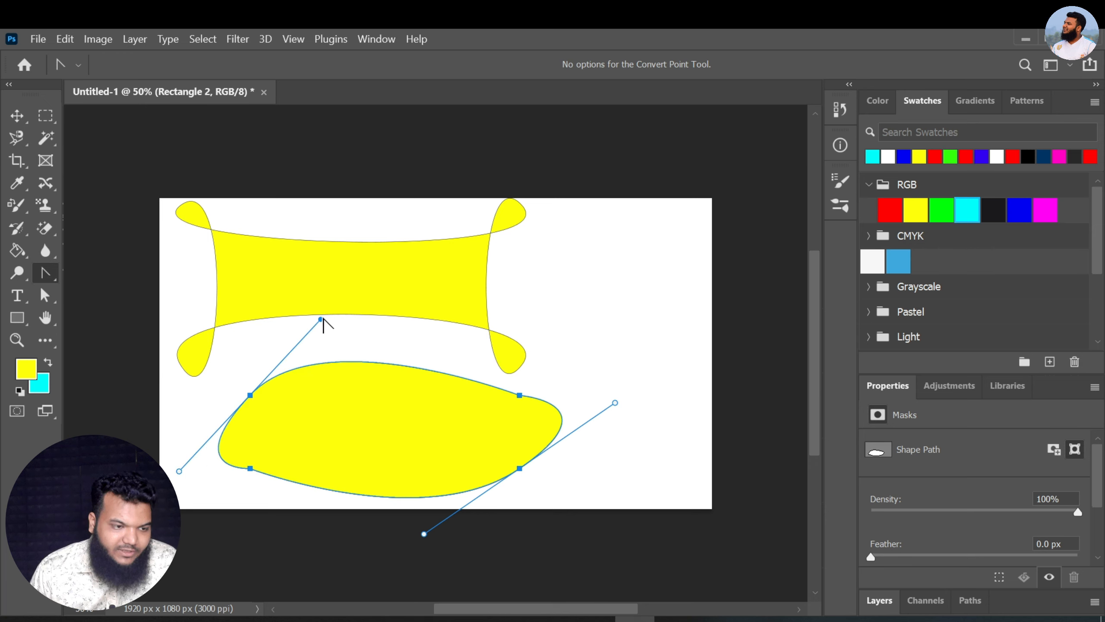
left_click_drag(251, 469, 215, 385)
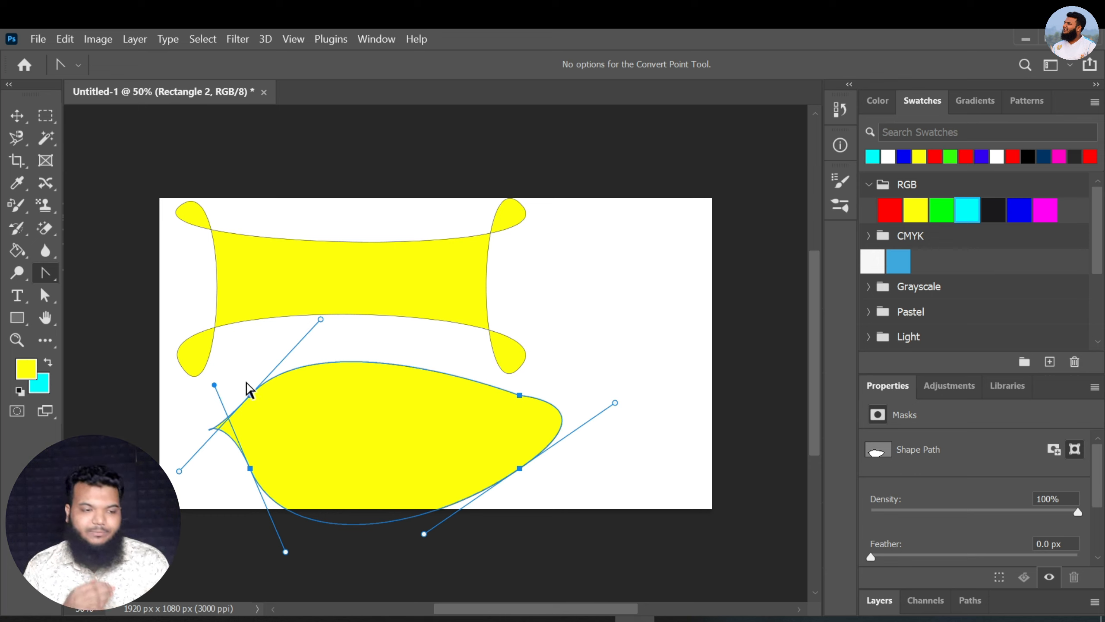
Shorten the direction handles at the shape's lower-right, lower-left and upper-left points with the Convert Point Tool, and shift the whole shape slightly right.
left_click_drag(519, 468, 518, 467)
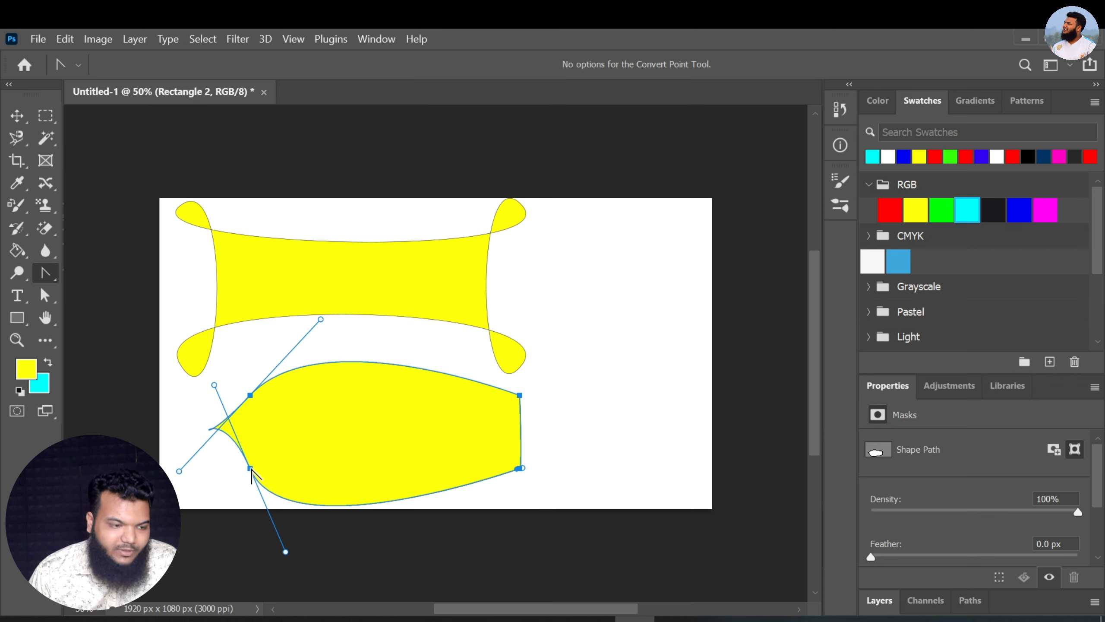
left_click_drag(251, 468, 278, 468)
mouse_move(250, 395)
left_mouse_down()
mouse_move(250, 365)
mouse_move(286, 365)
mouse_move(258, 348)
mouse_move(249, 396)
left_mouse_up()
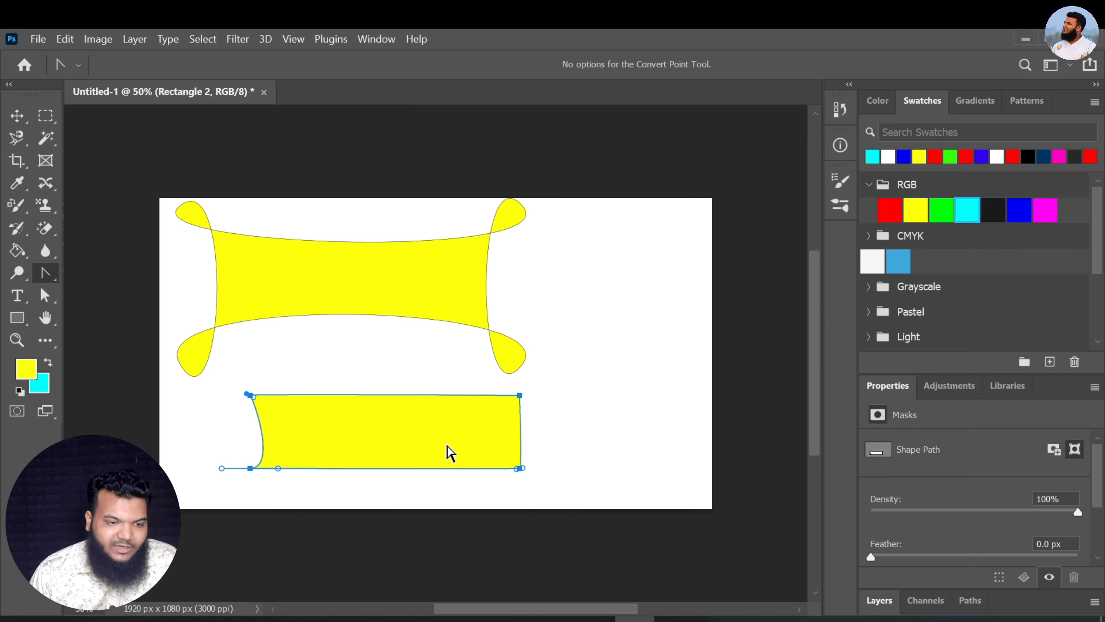
mouse_move(256, 447)
left_mouse_down()
mouse_move(247, 449)
mouse_move(268, 433)
left_mouse_up()
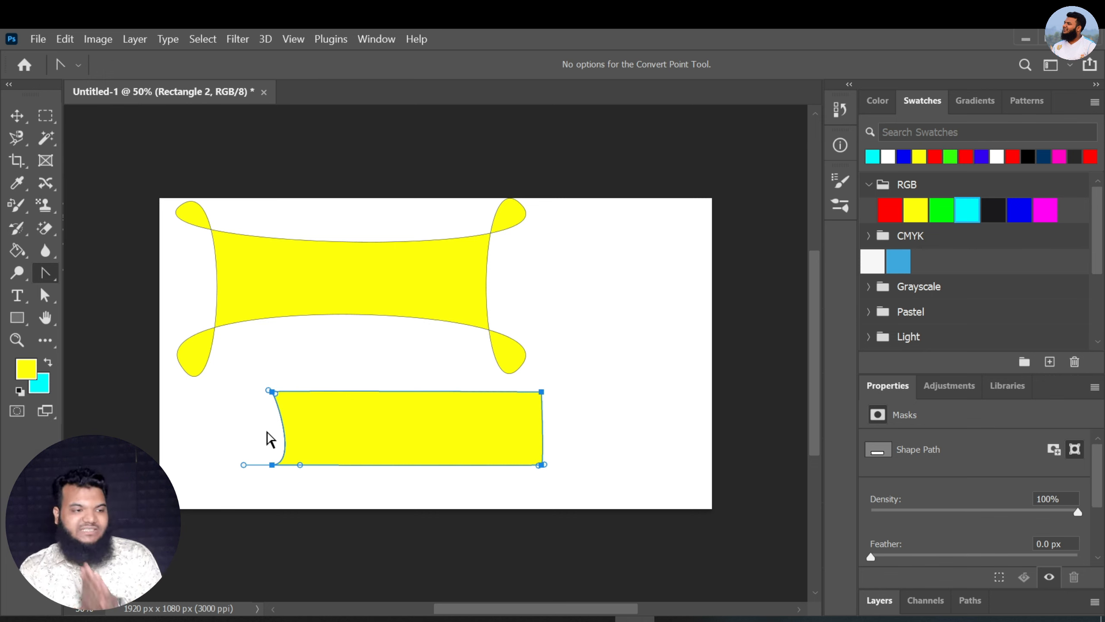
Show the list of tools in the pen tool group.
right_click(45, 273)
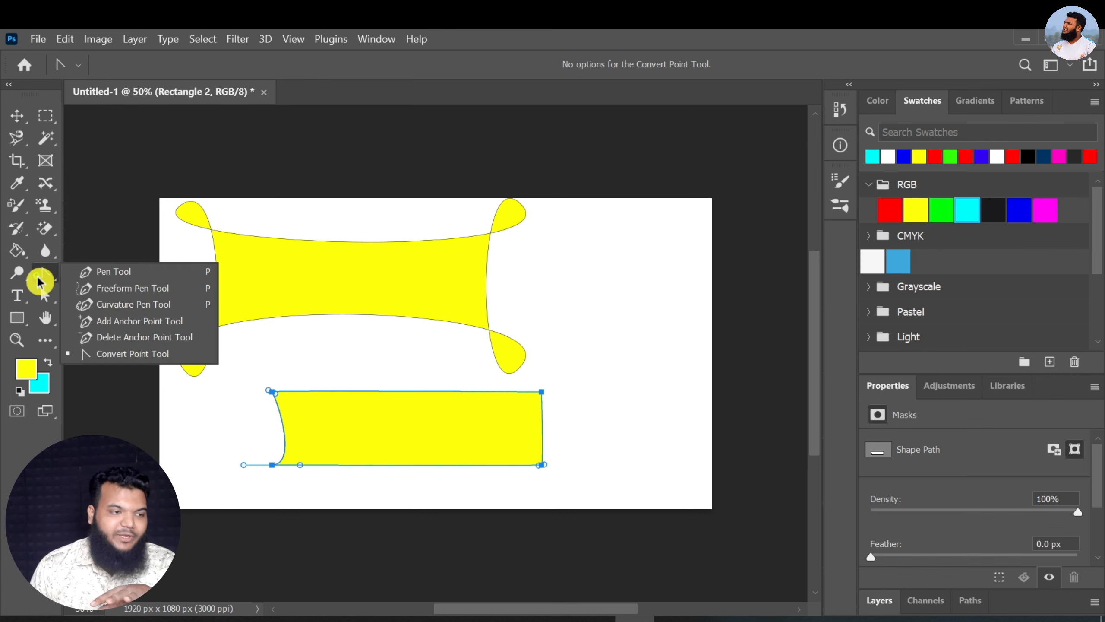